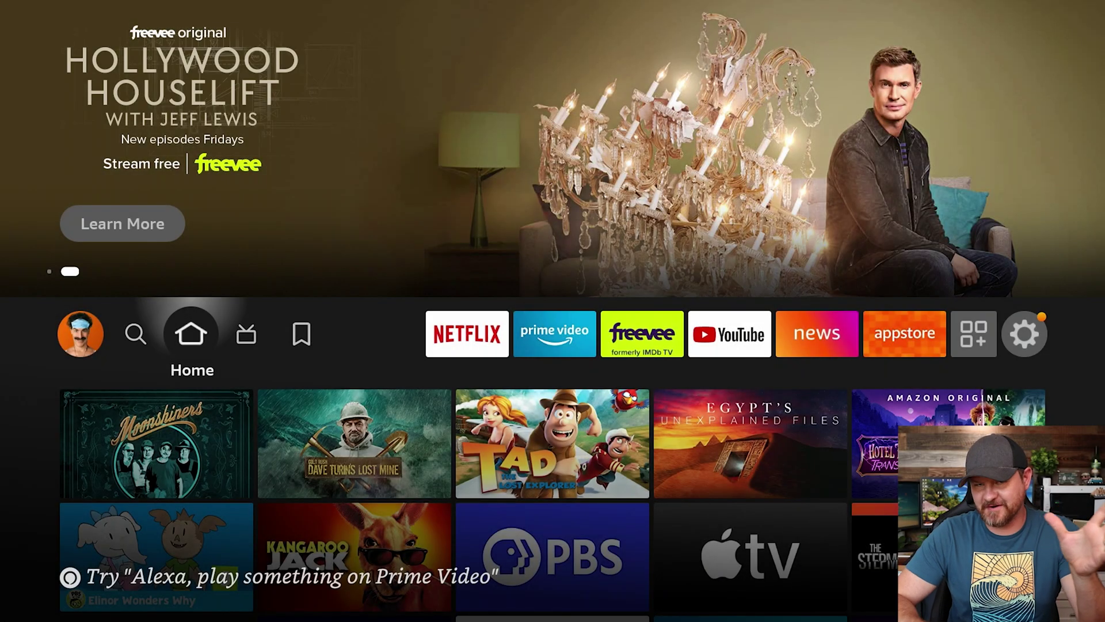
- Go to Settings and open the My Fire TV category
key("Right")
key("Right")
key("Right")
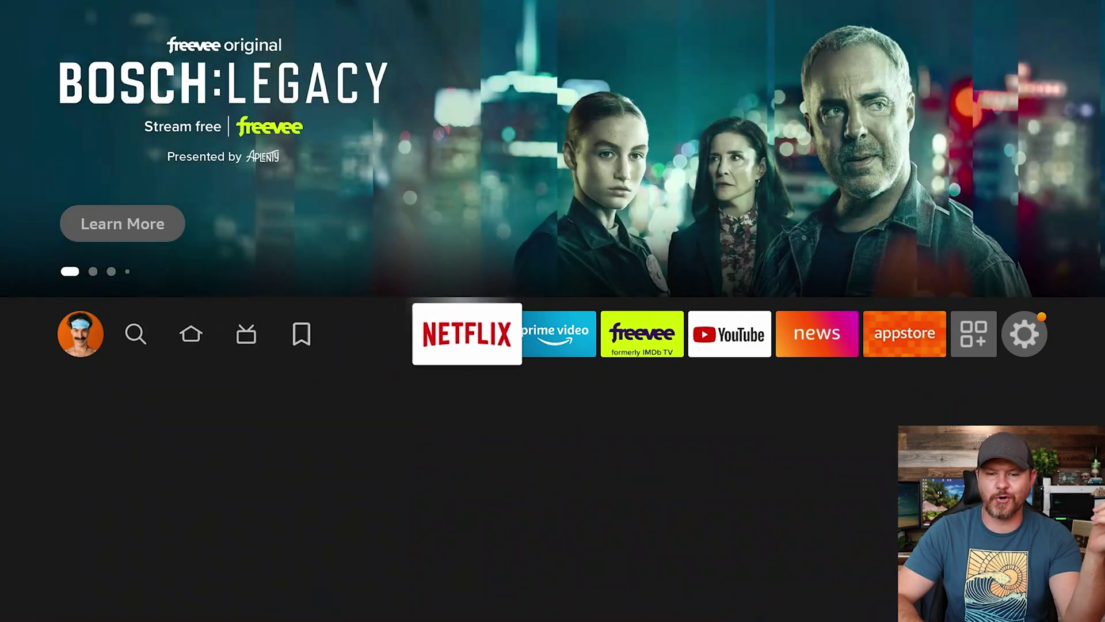
key("Right")
key("Right")
key("Right")
key("Right")
key("Right")
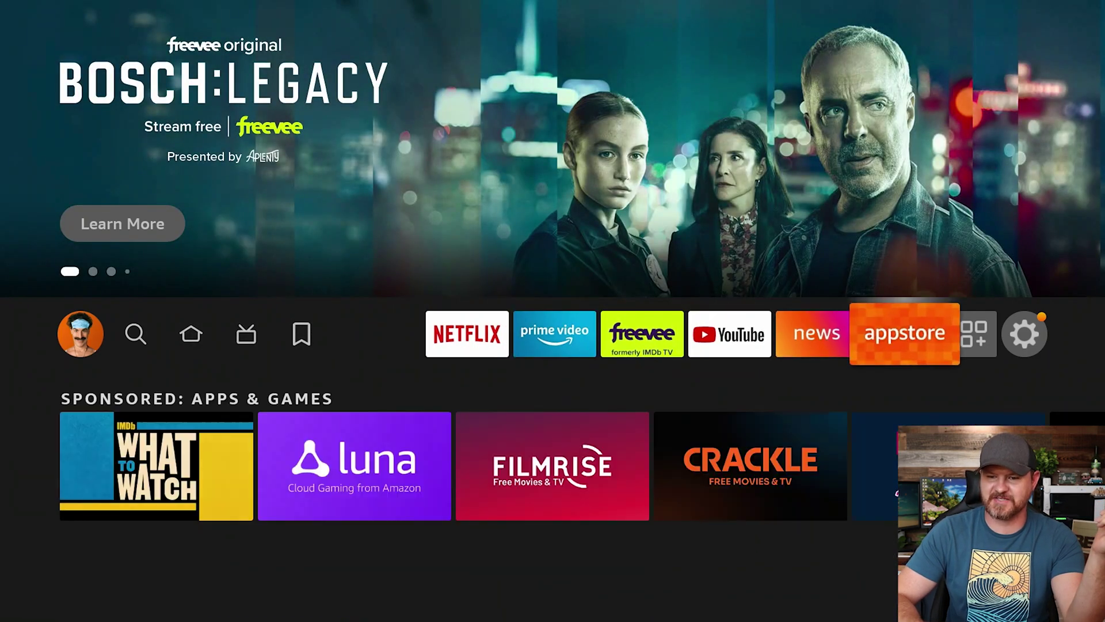
key("Right")
key("Right")
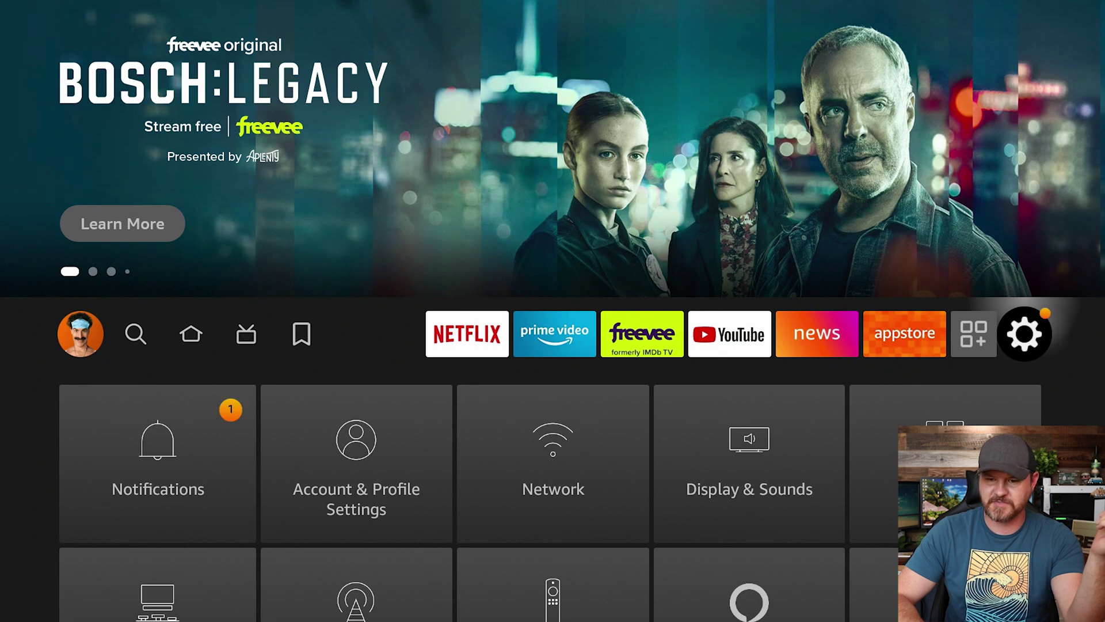
key("Down")
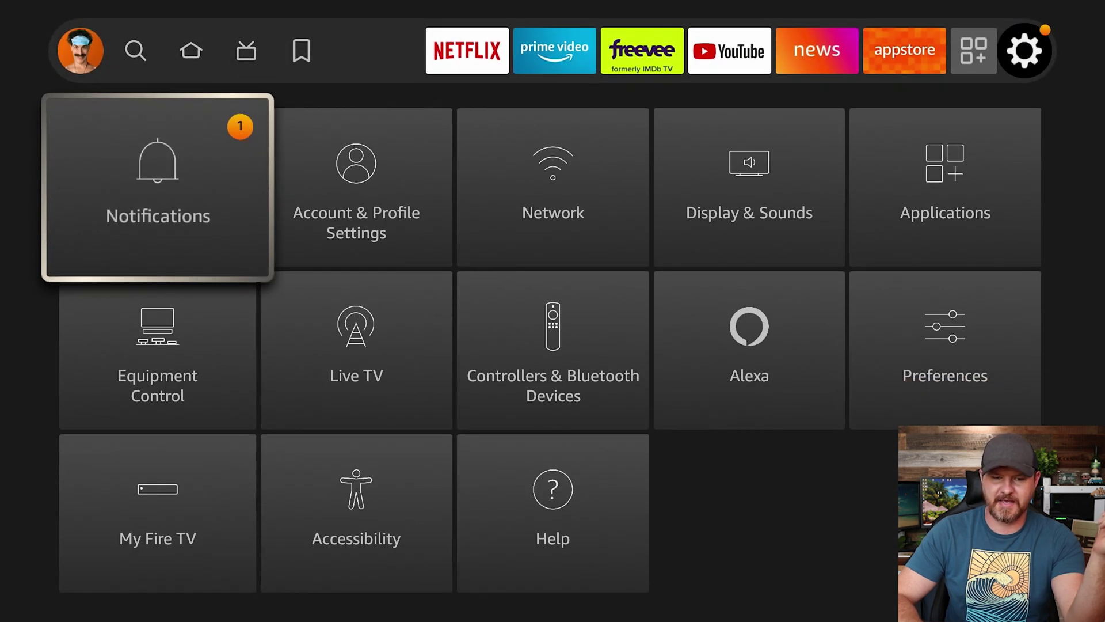
key("Down")
key("Down")
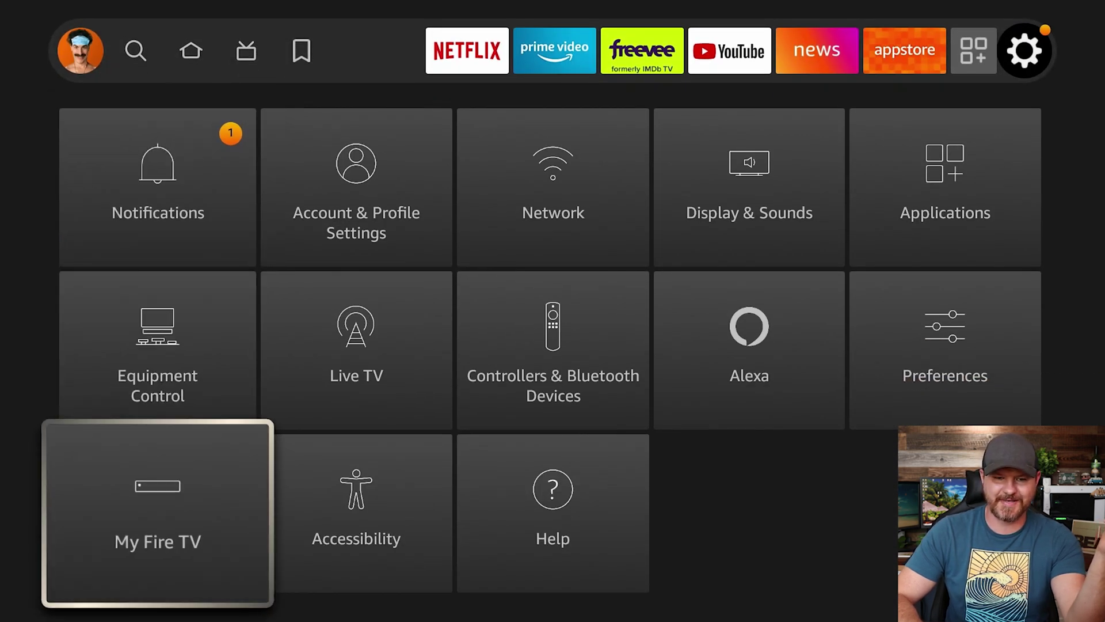
key("Return")
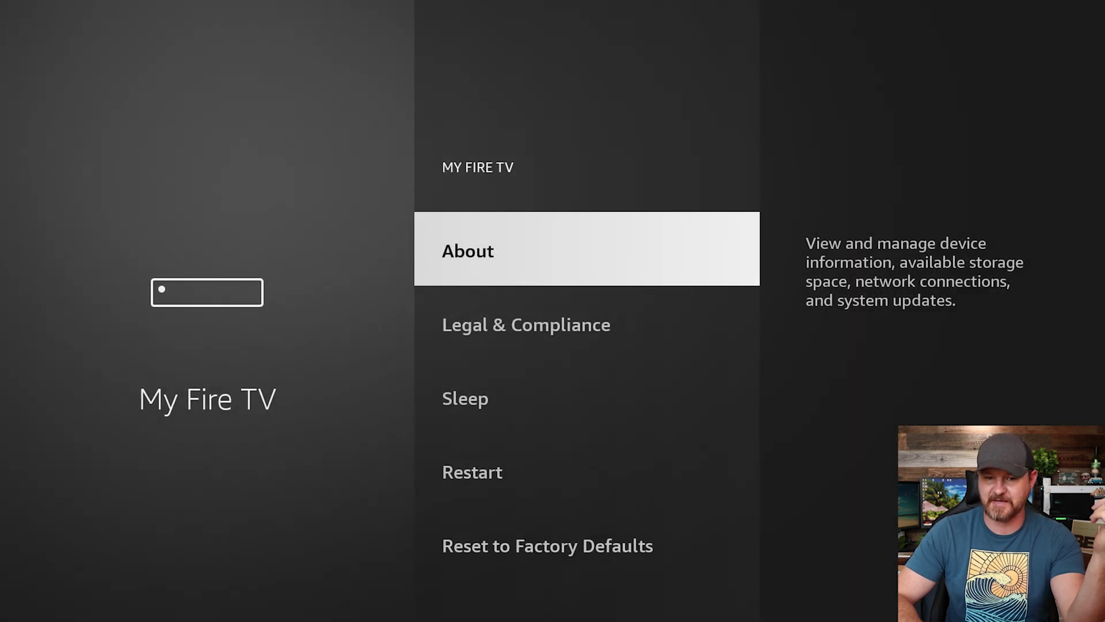
- Check for Updates under About, confirming Fire OS 7.2.8.5 is up to date, then browse My Fire TV
key("Return")
key("Down")
key("Down")
key("Down")
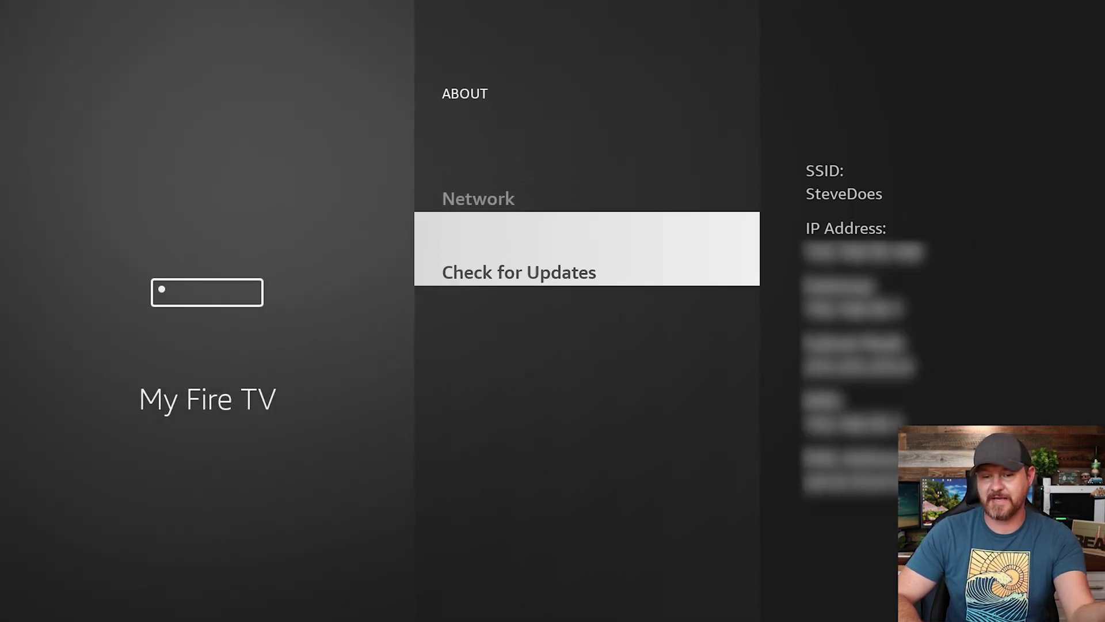
key("Return")
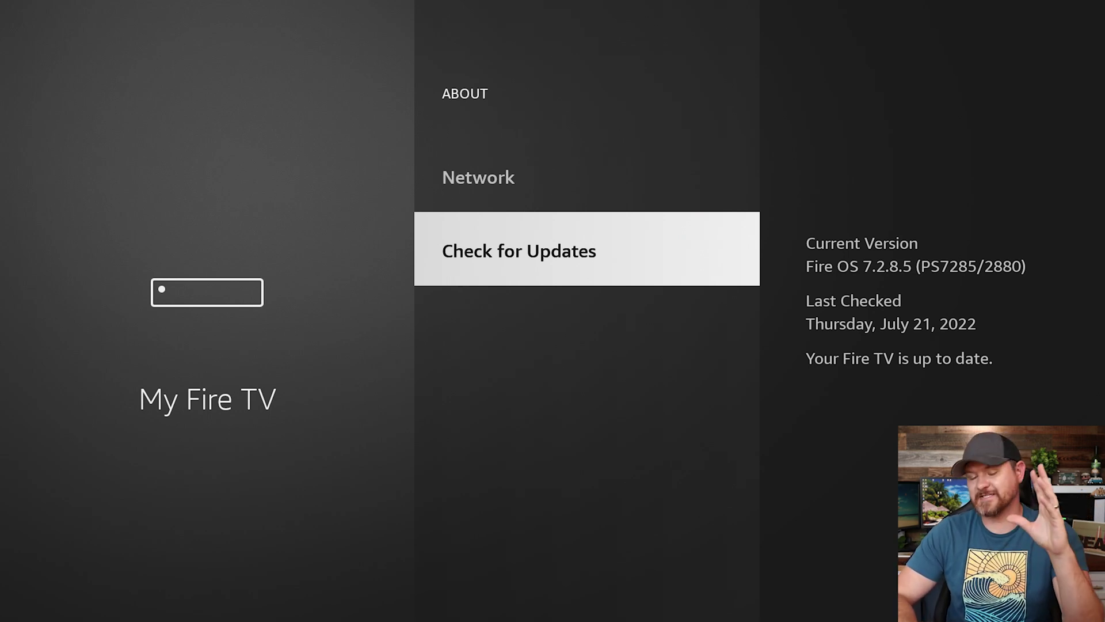
key("Escape")
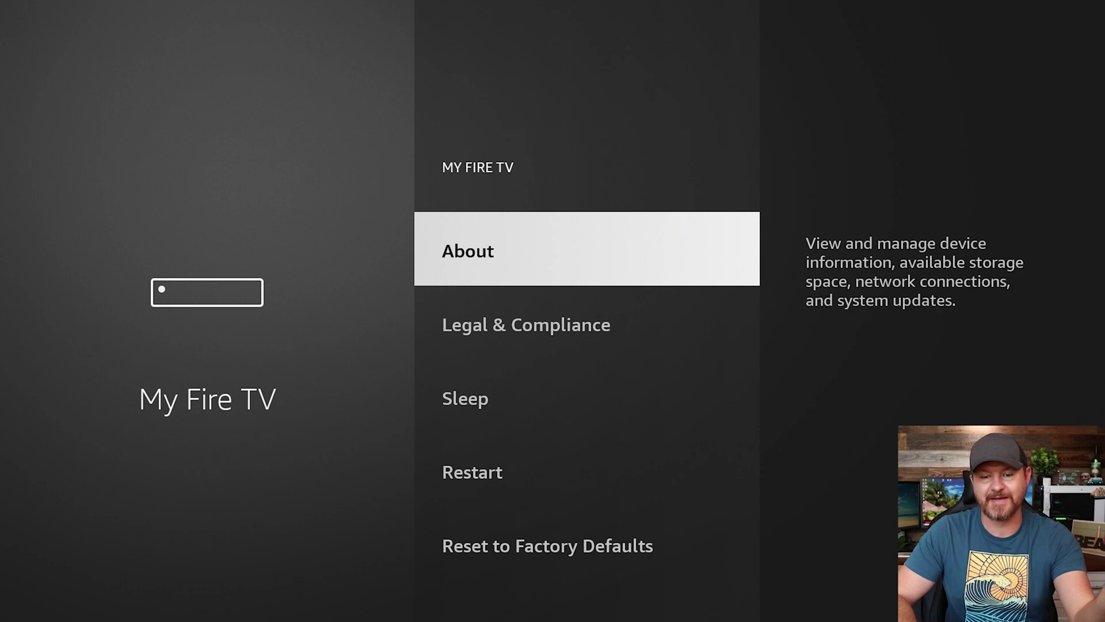
key("Down")
key("Down")
key("Down")
key("Down")
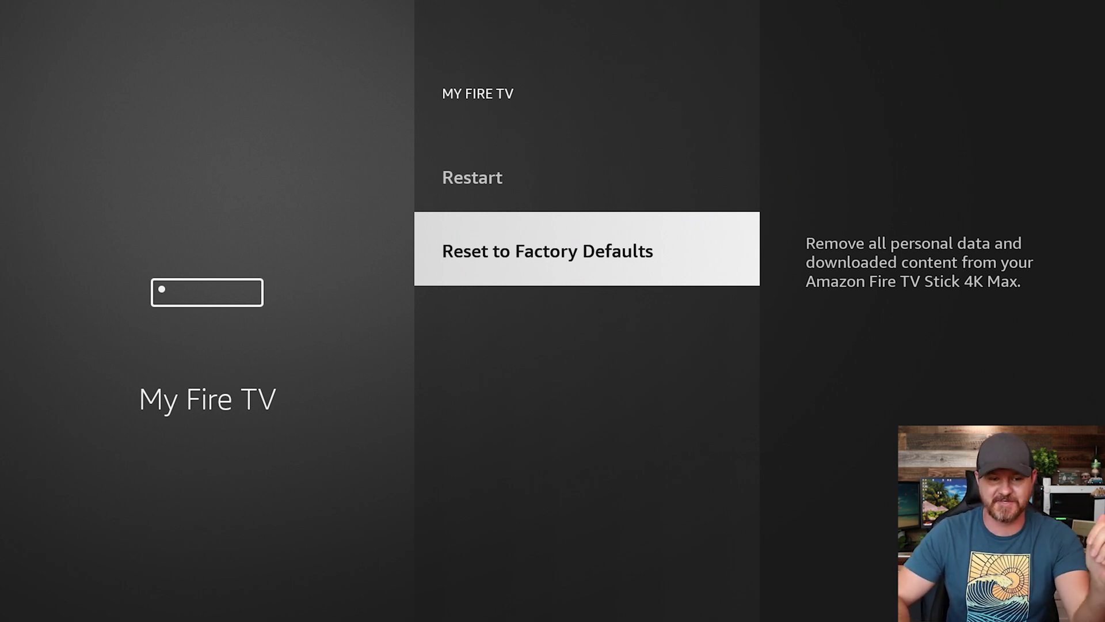
- Open Preferences > Privacy Settings and turn off Device Usage Data
key("Escape")
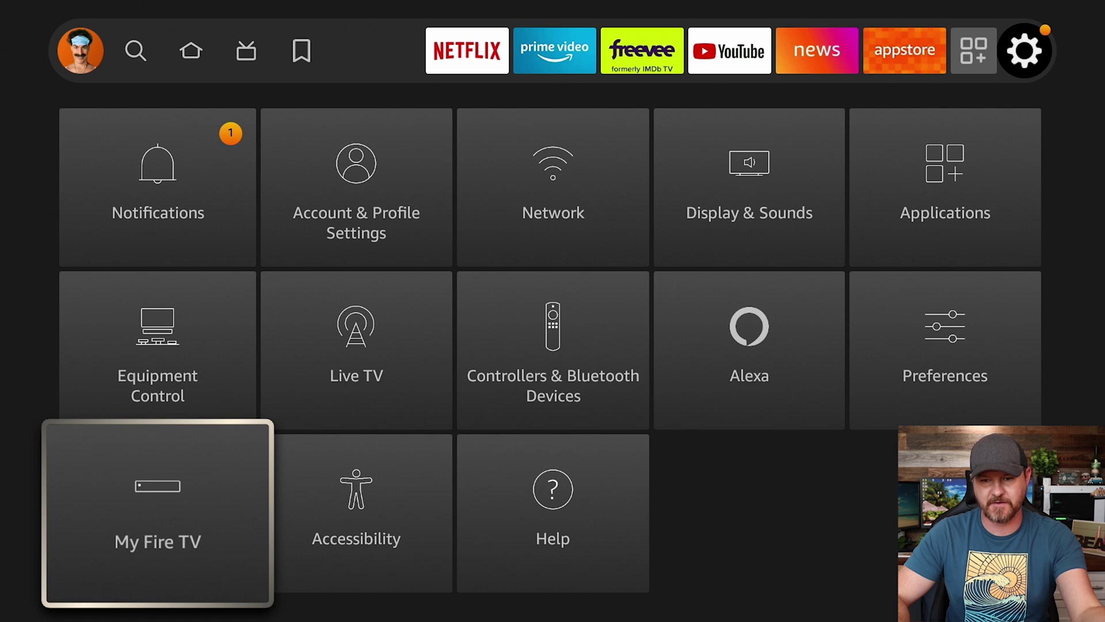
key("Up")
key("Right")
key("Right")
key("Right")
key("Right")
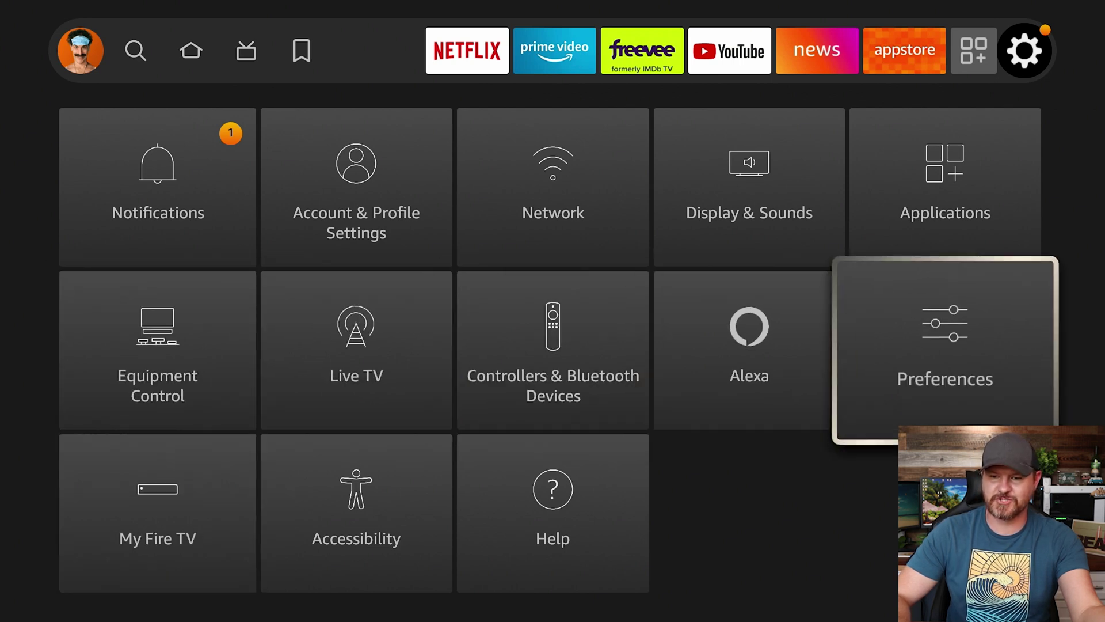
key("Return")
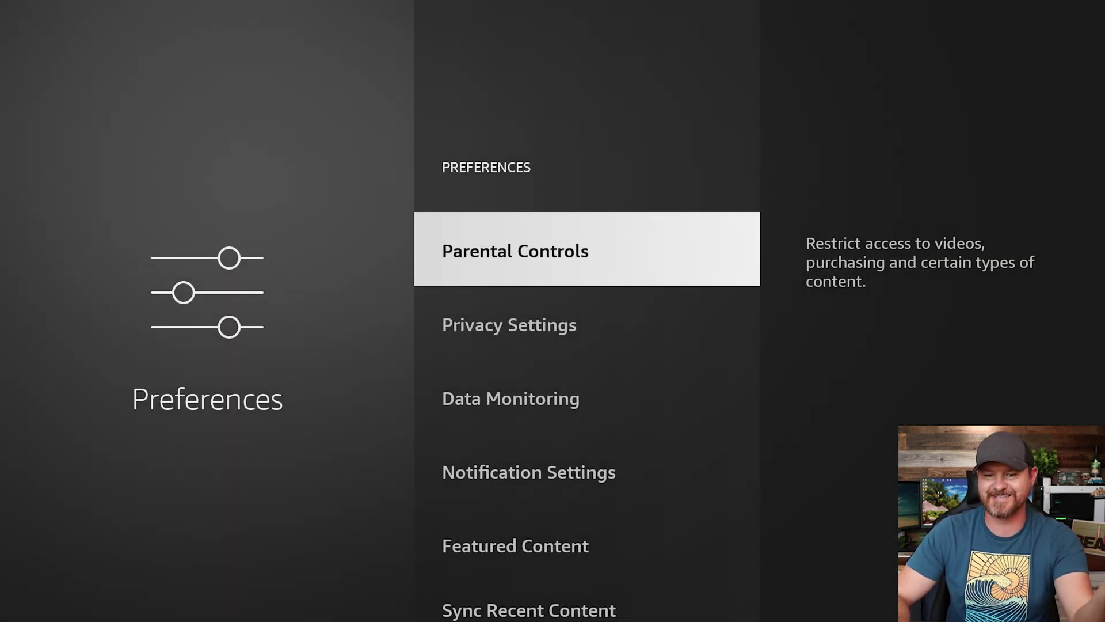
key("Down")
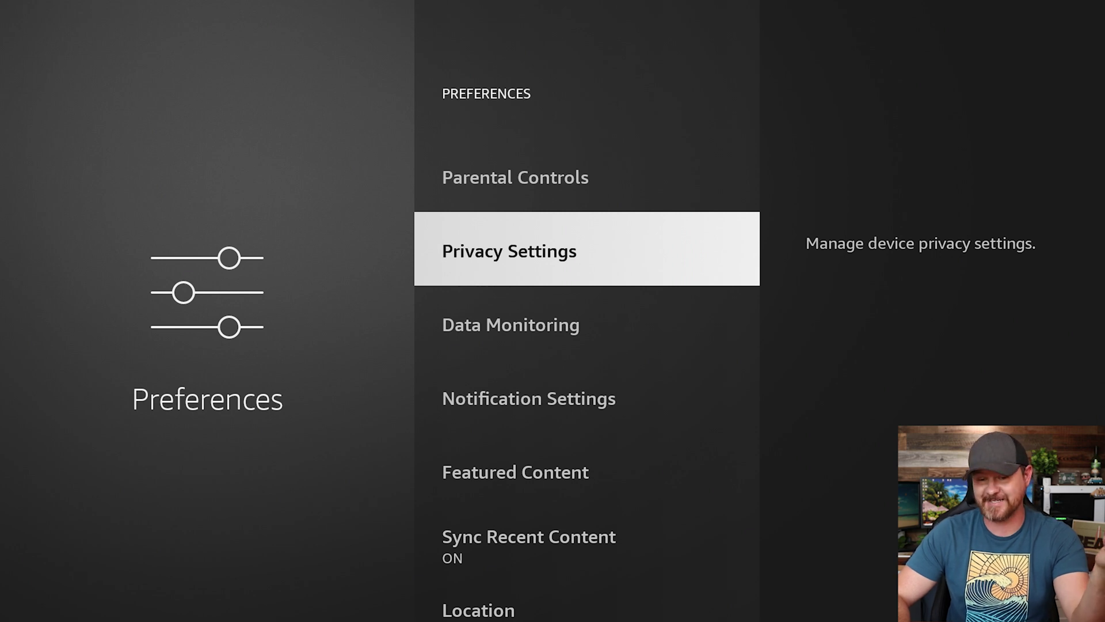
key("Return")
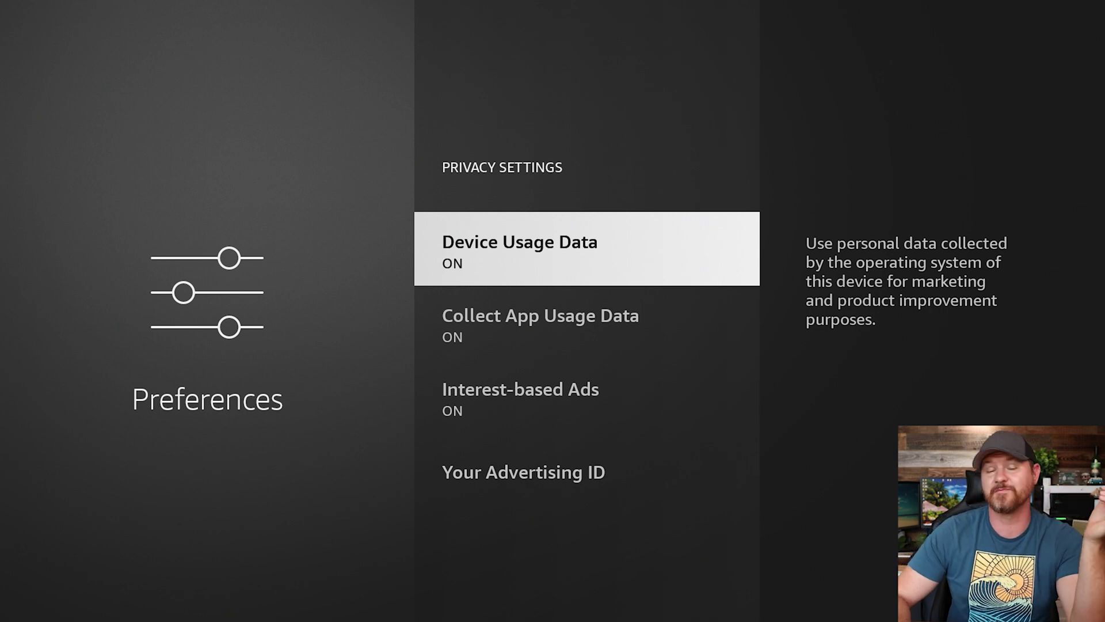
key("Return")
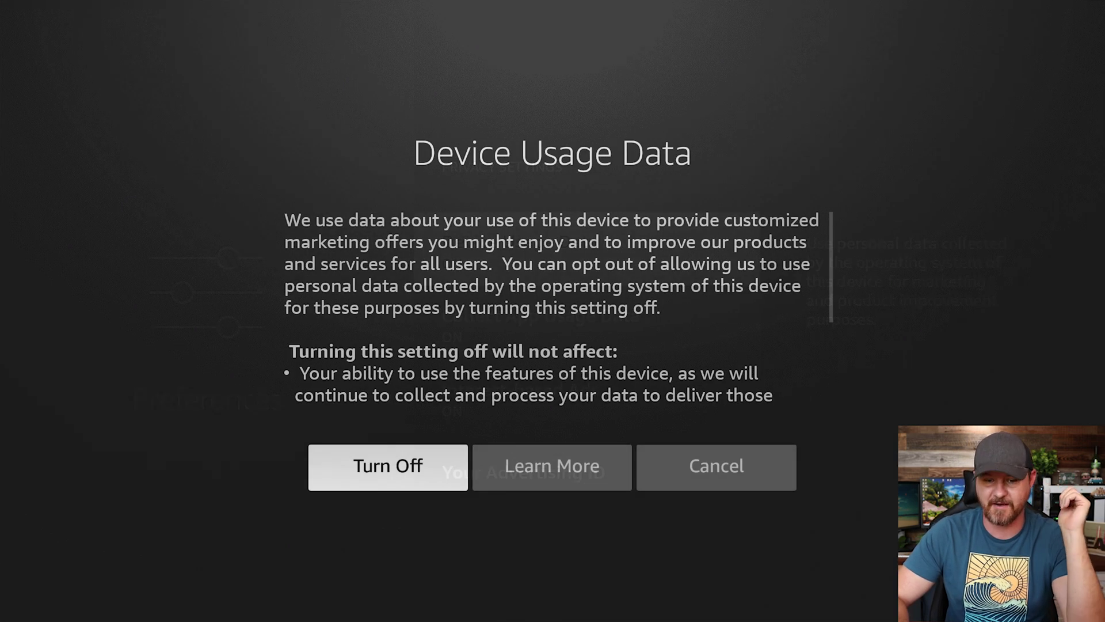
key("Return")
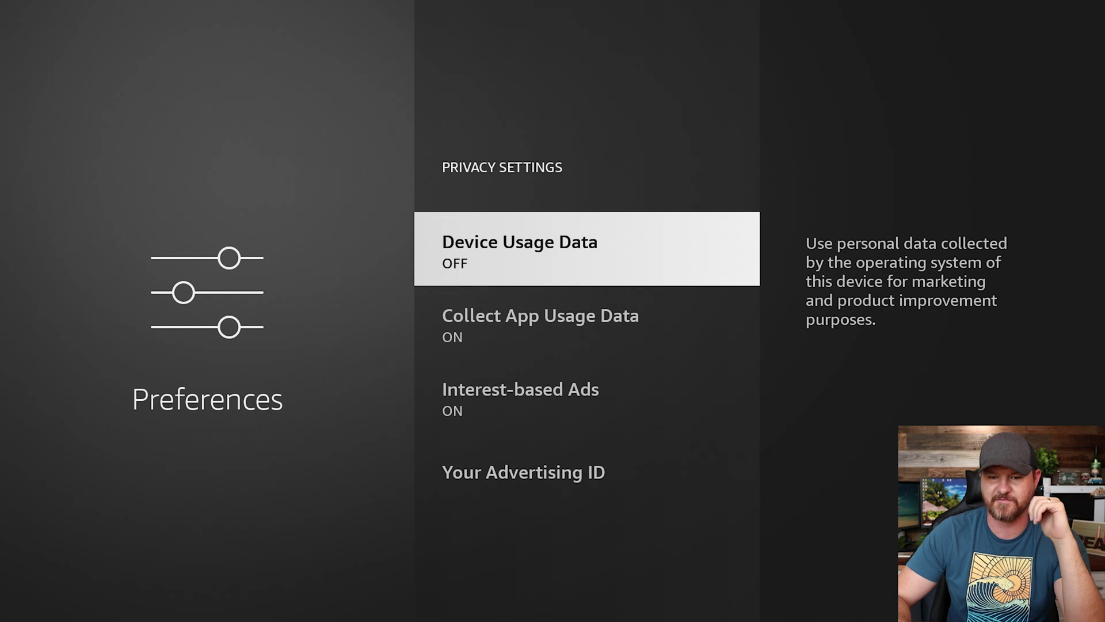
- Turn off Collect App Usage Data and Interest-based Ads, then return to Preferences
key("Down")
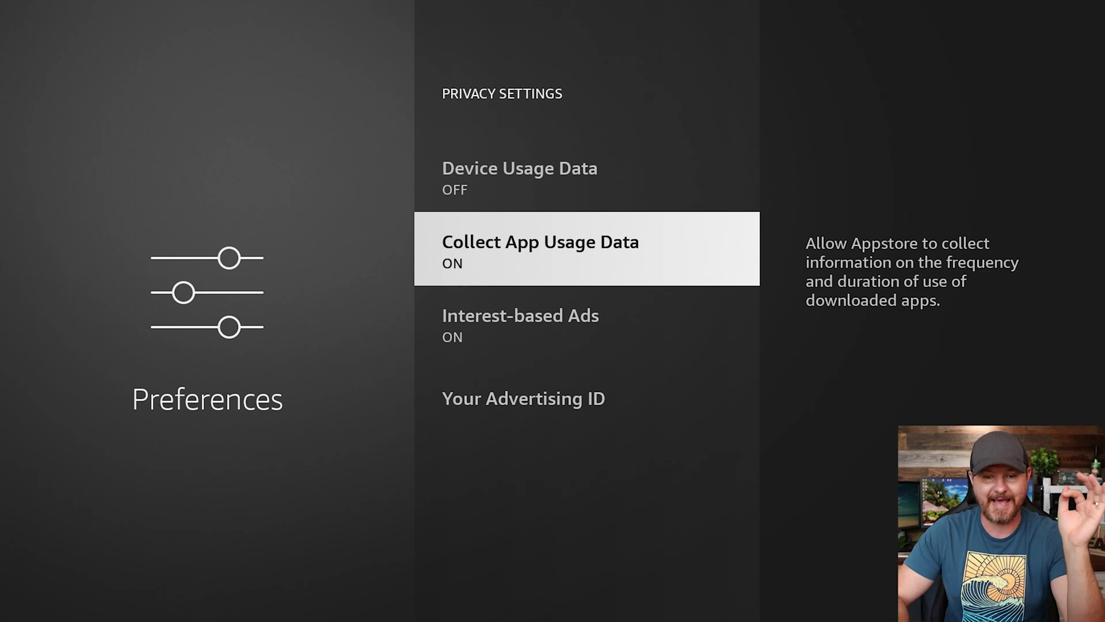
key("Return")
key("Return")
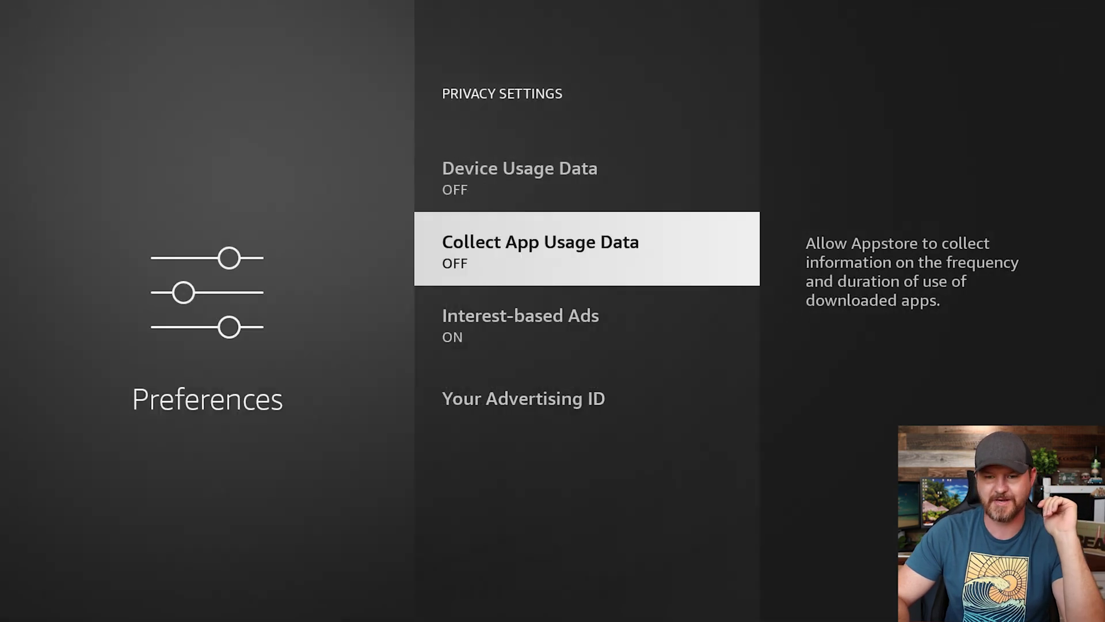
key("Down")
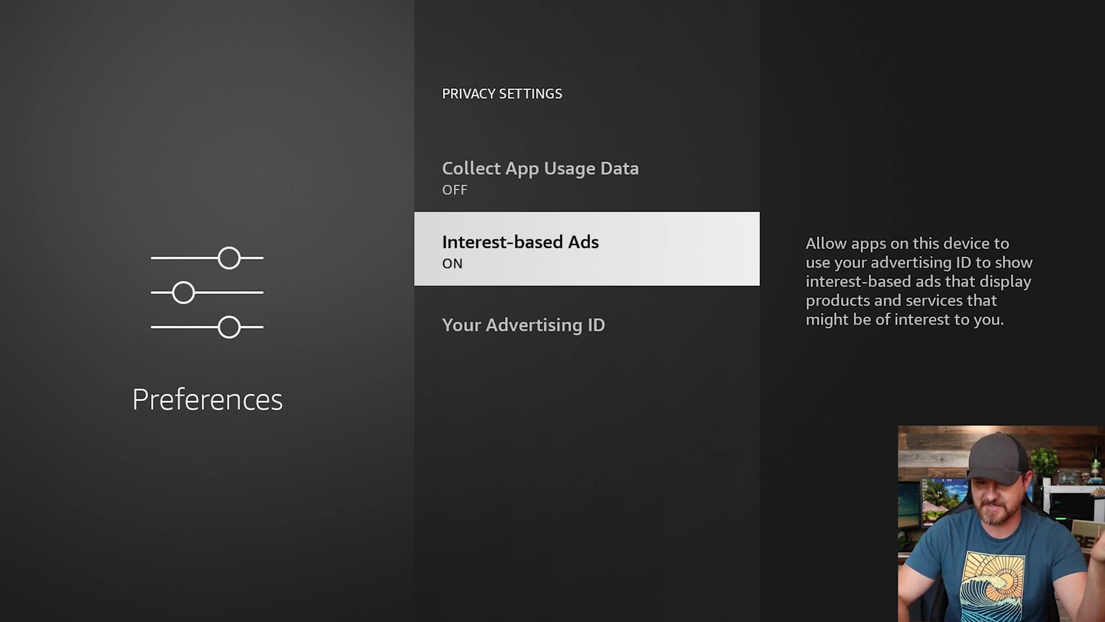
key("Return")
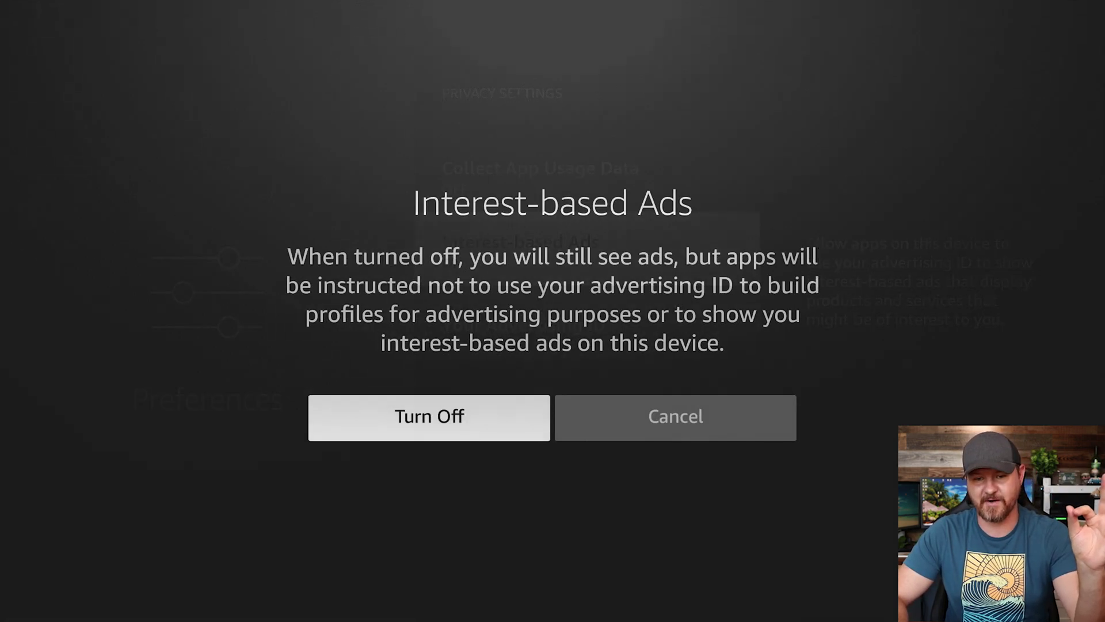
key("Return")
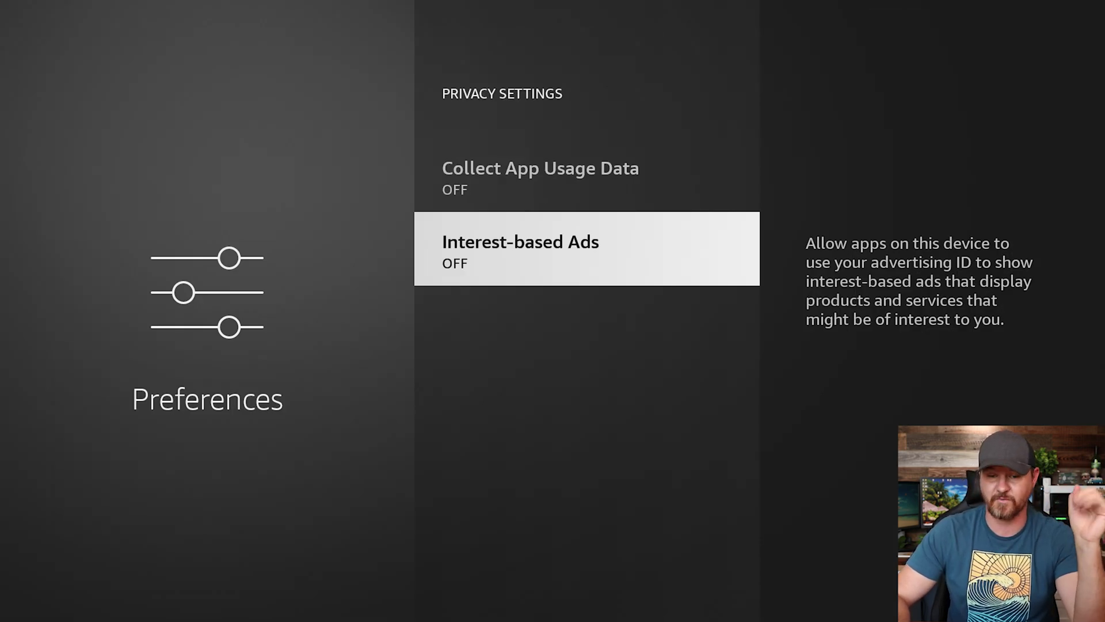
key("Escape")
- Set Data Monitoring to OFF in Preferences and go back to the Preferences list
key("Down")
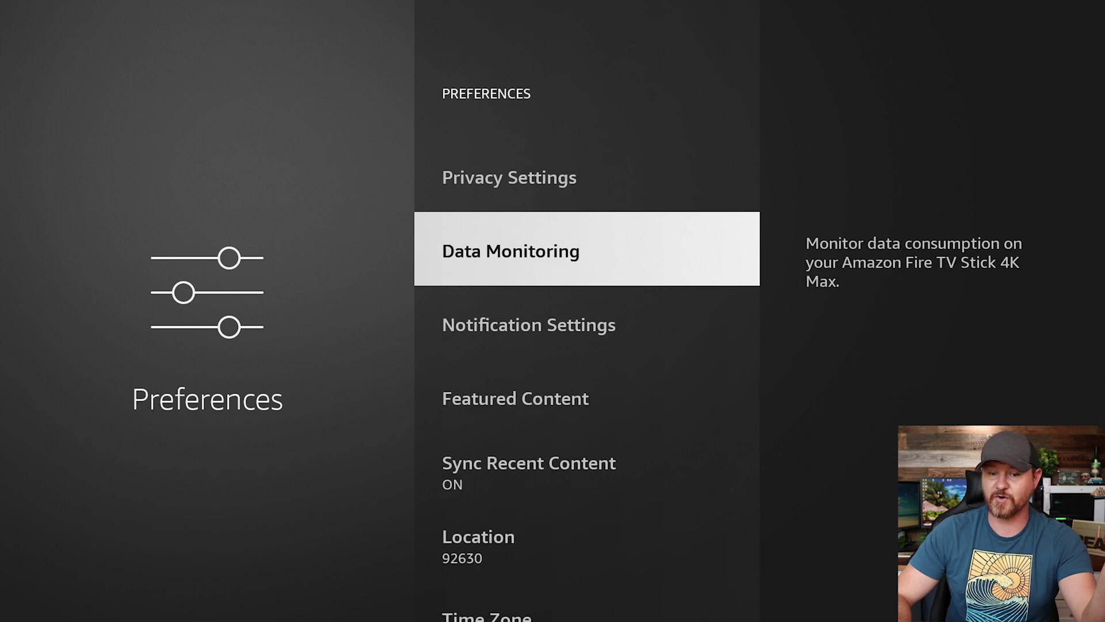
key("Return")
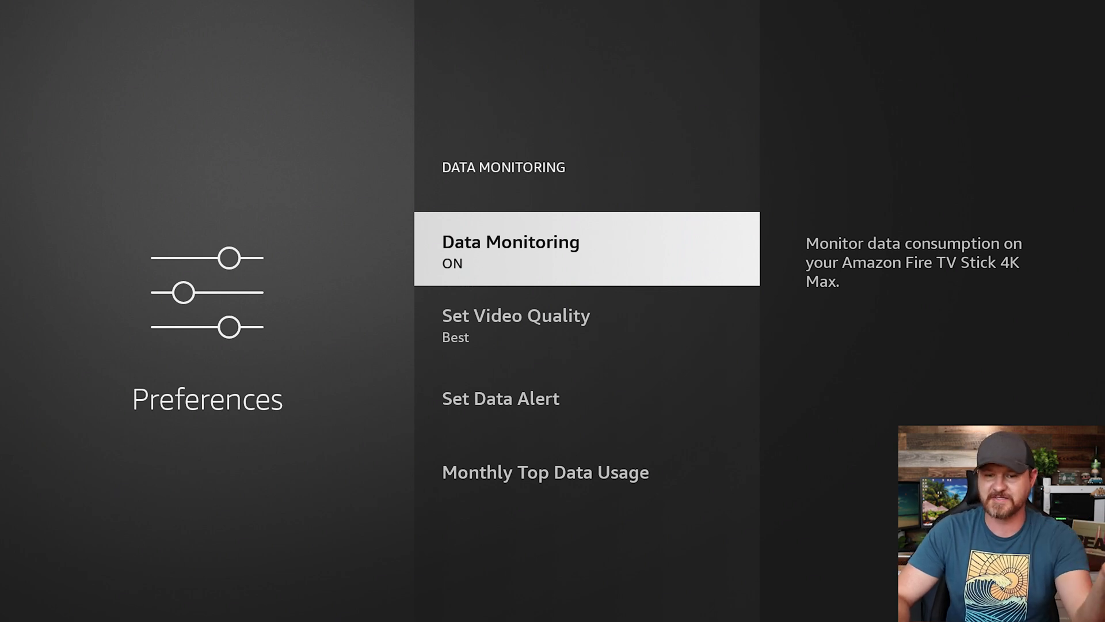
key("Return")
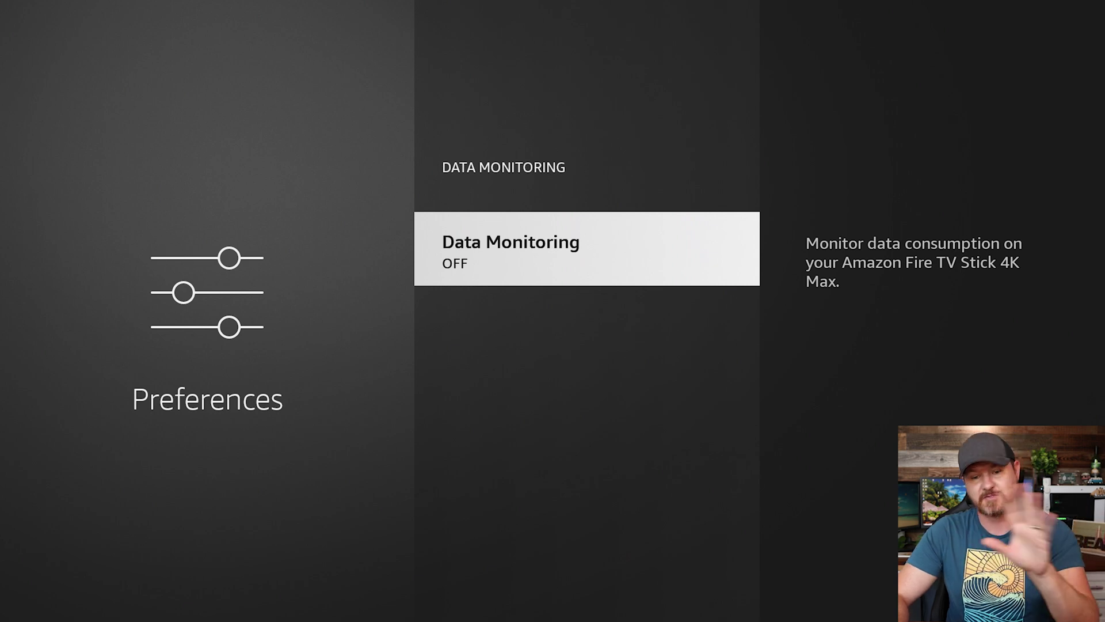
key("Escape")
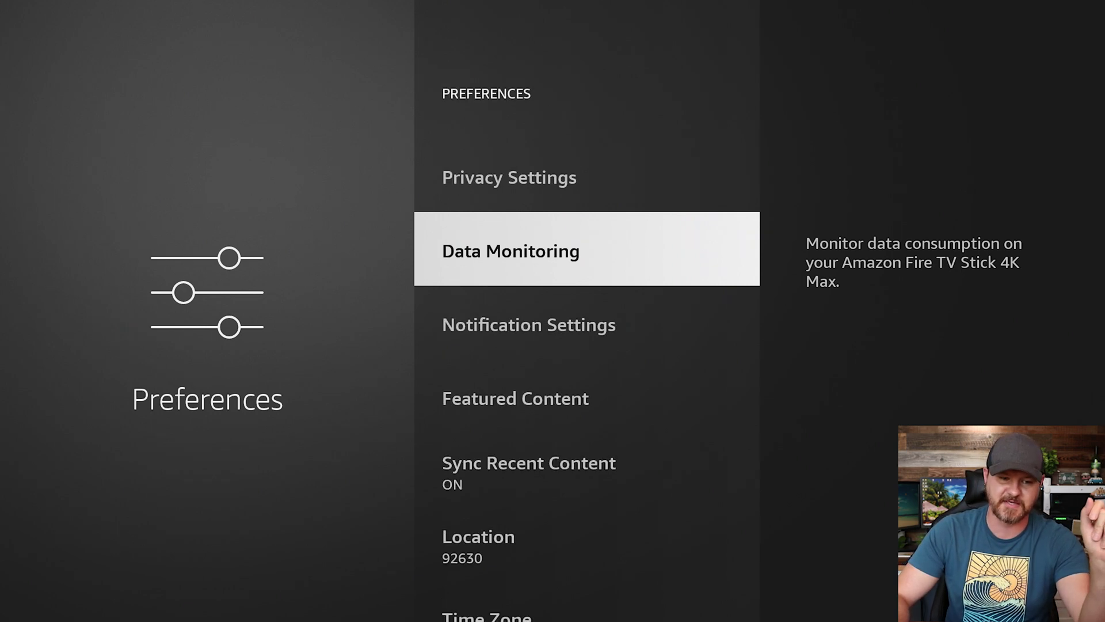
- Switch Do Not Interrupt ON in Notification Settings to hide app notification pop-ups
key("Down")
key("Return")
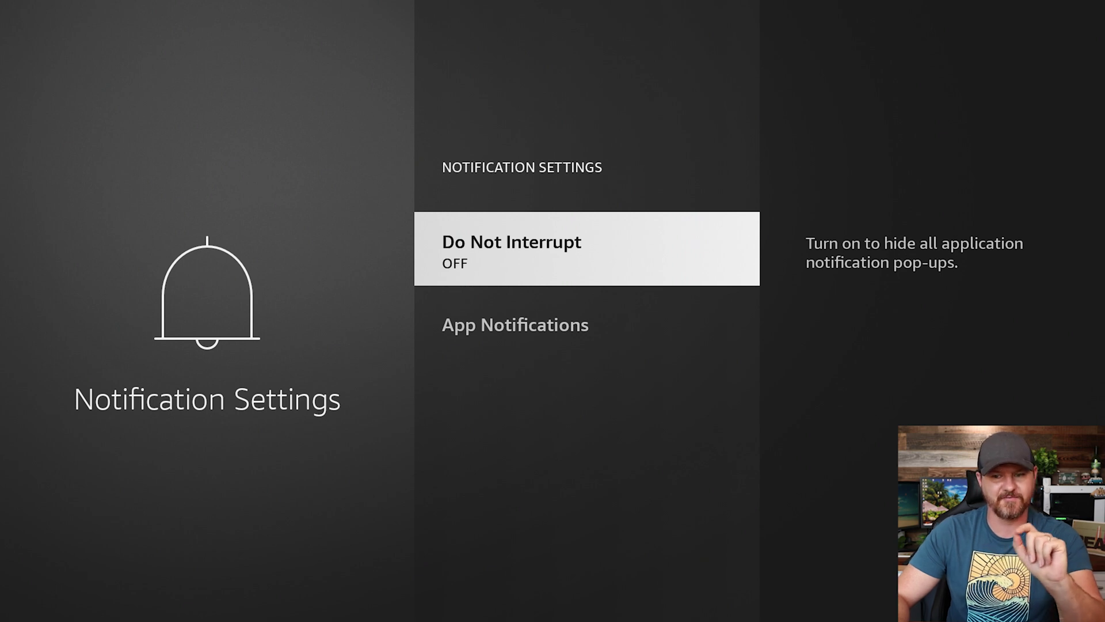
key("Return")
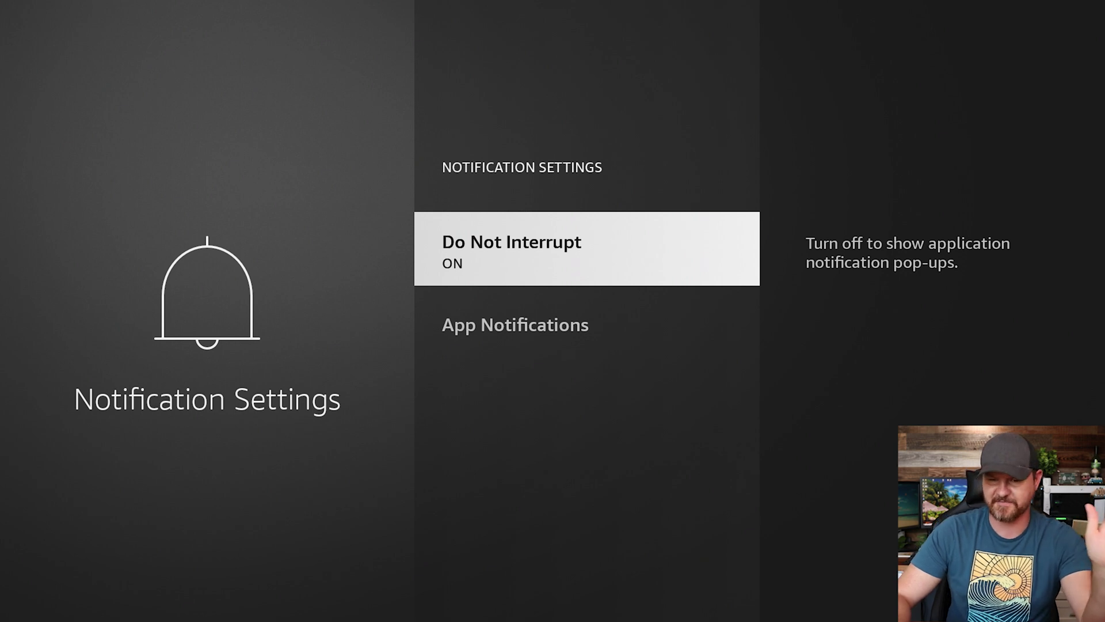
- Review the Featured Content options, then back out to the home screen's Bosch: Legacy banner
key("Escape")
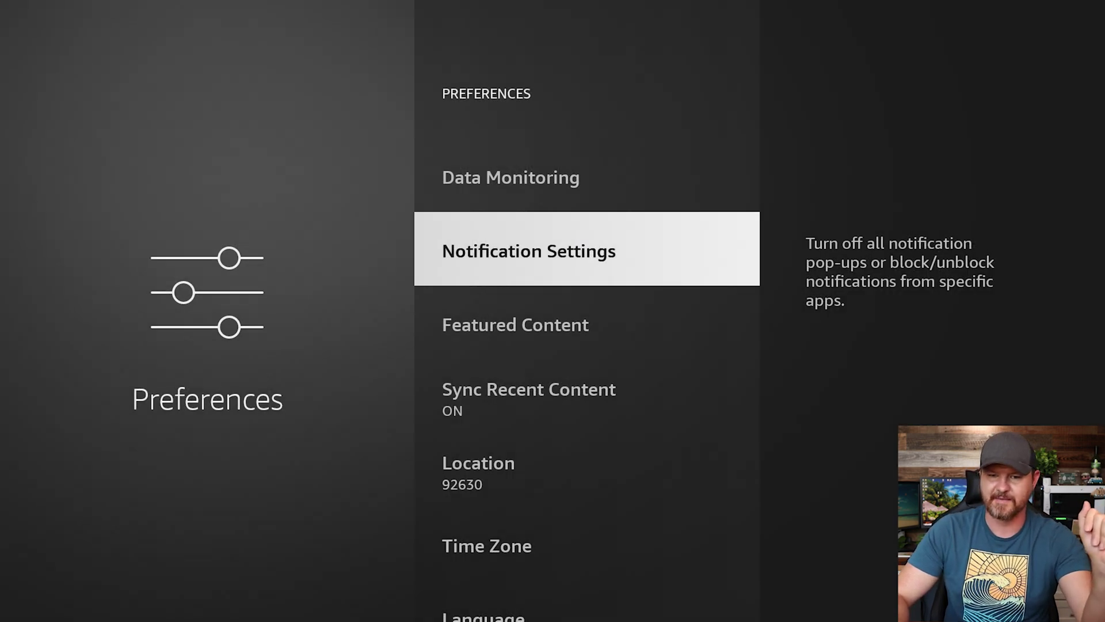
key("Down")
key("Return")
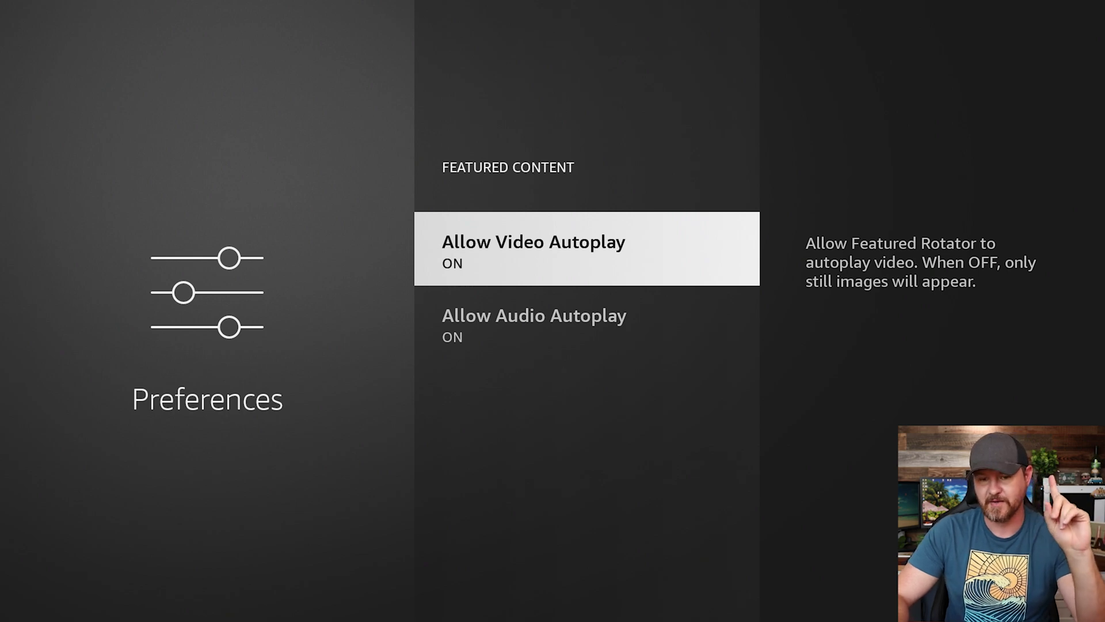
key("Escape")
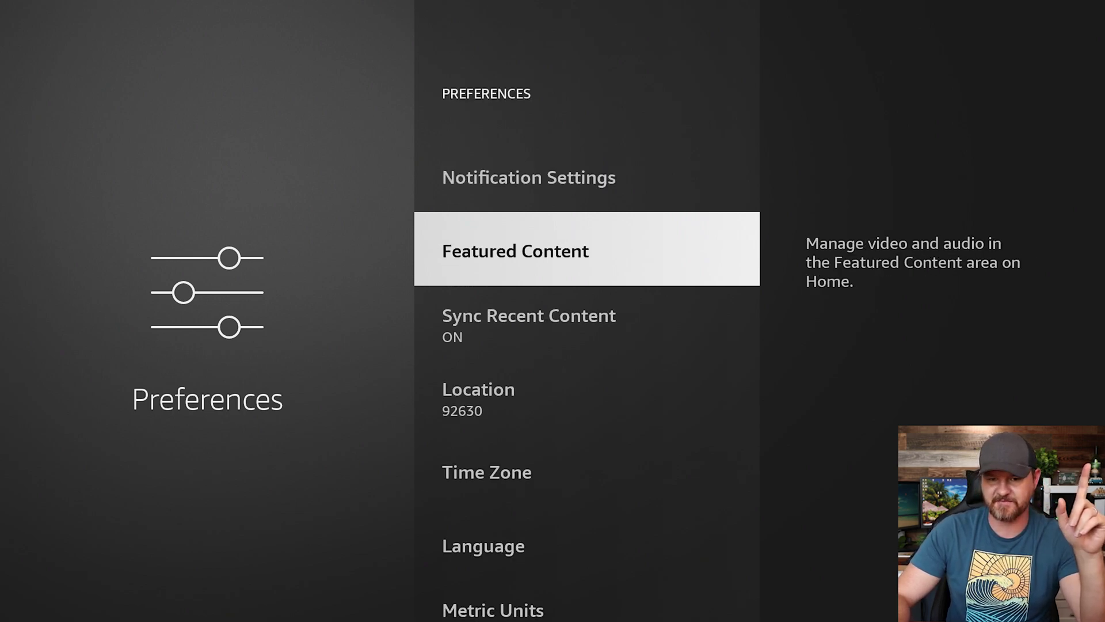
key("Escape")
key("Escape")
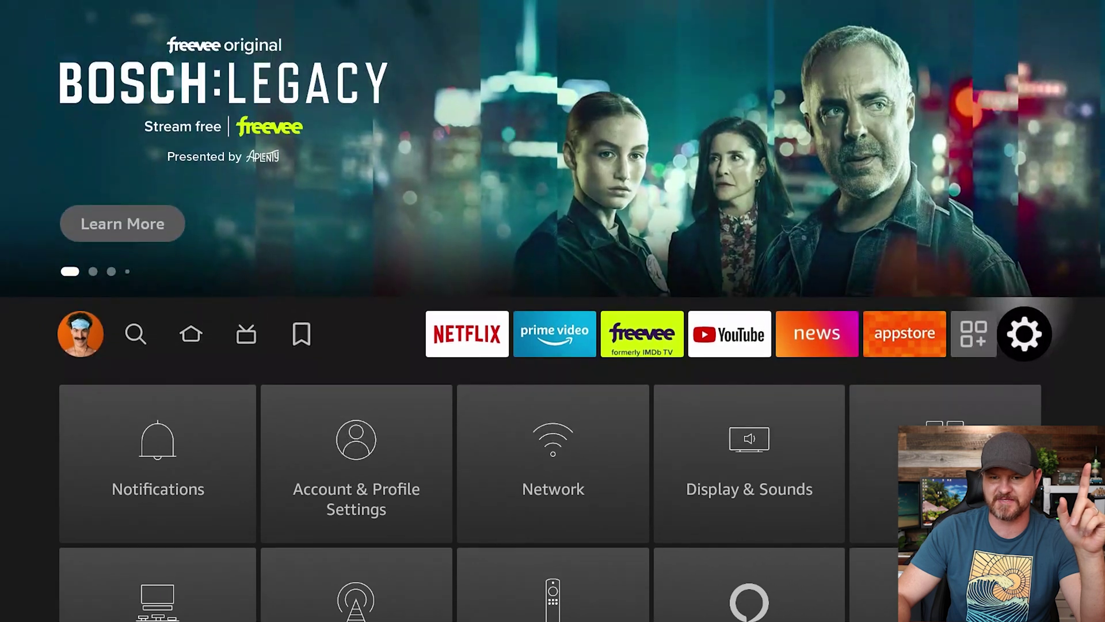
key("Up")
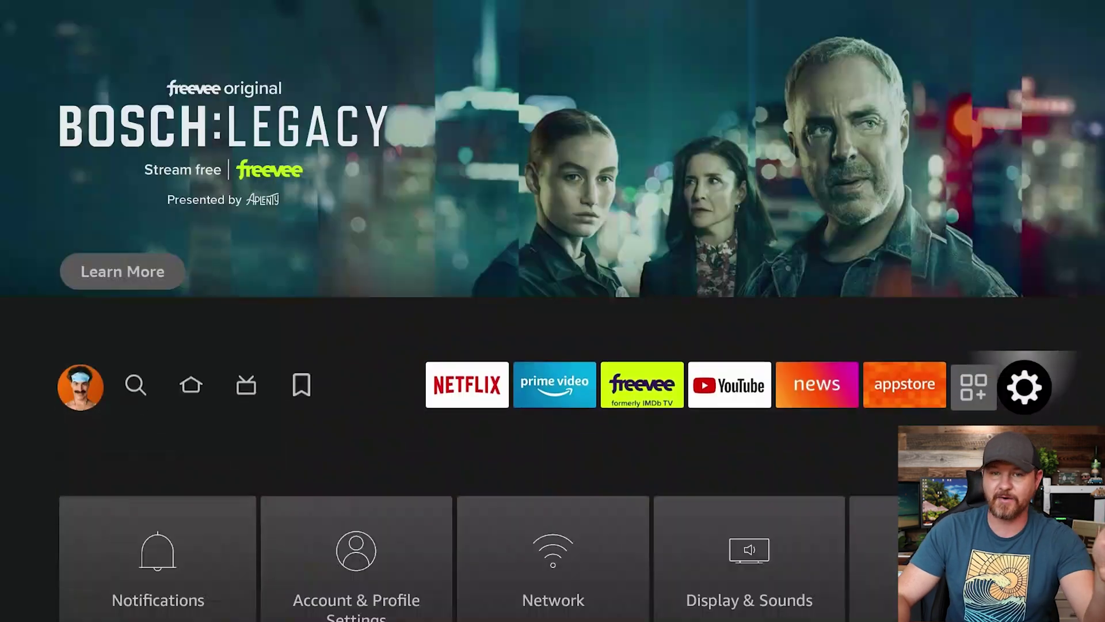
- Set Allow Video Autoplay and Allow Audio Autoplay to OFF in Preferences > Featured Content
key("Down")
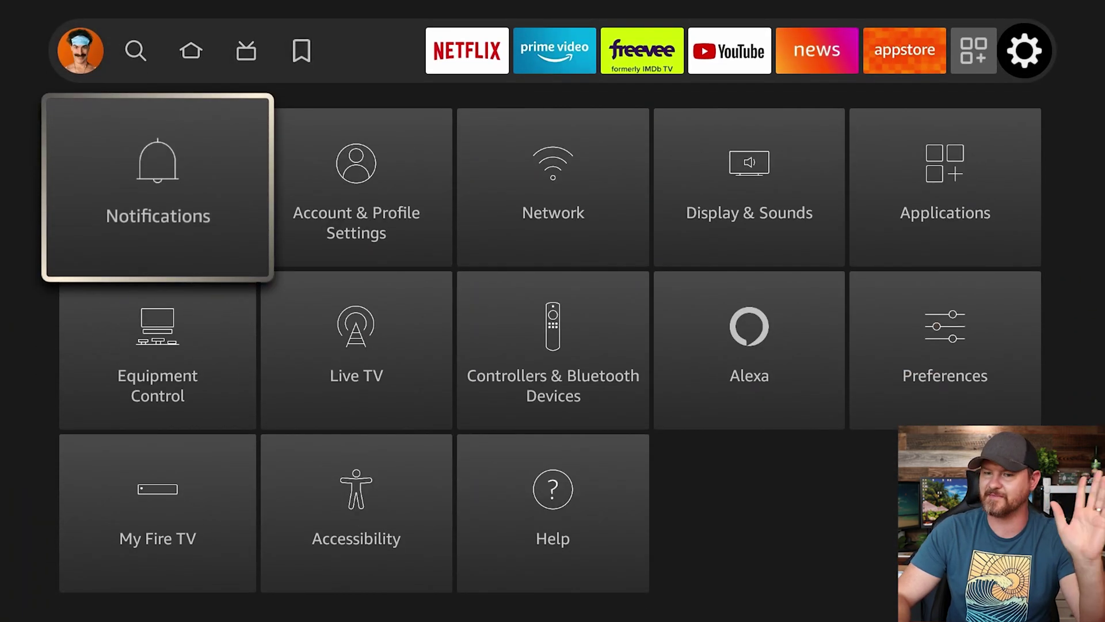
key("Down")
key("Right")
key("Right")
key("Right")
key("Right")
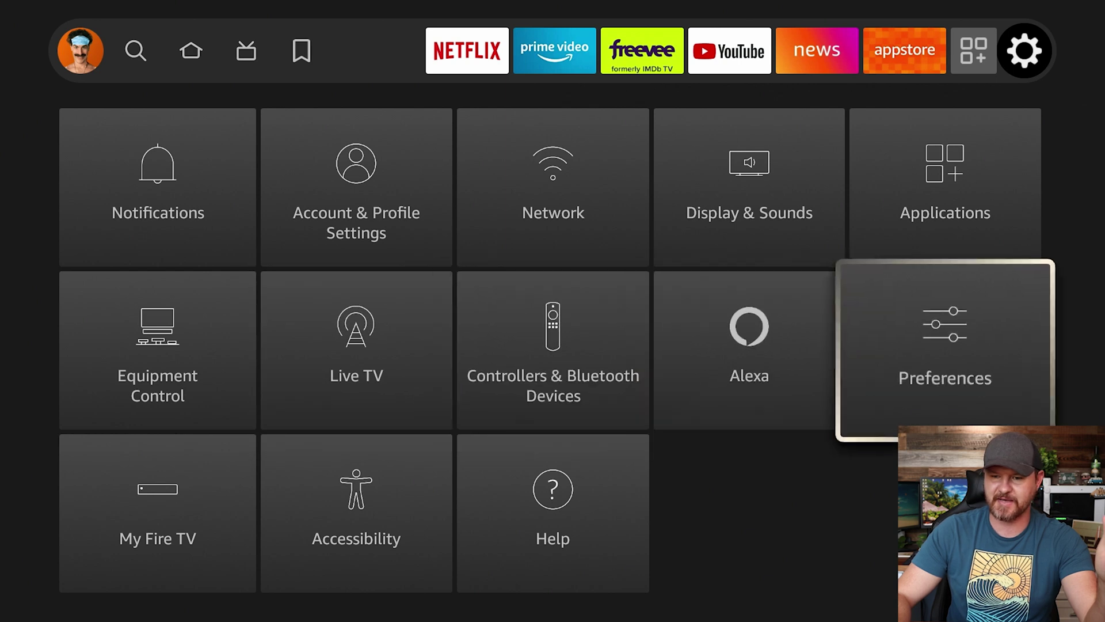
key("Return")
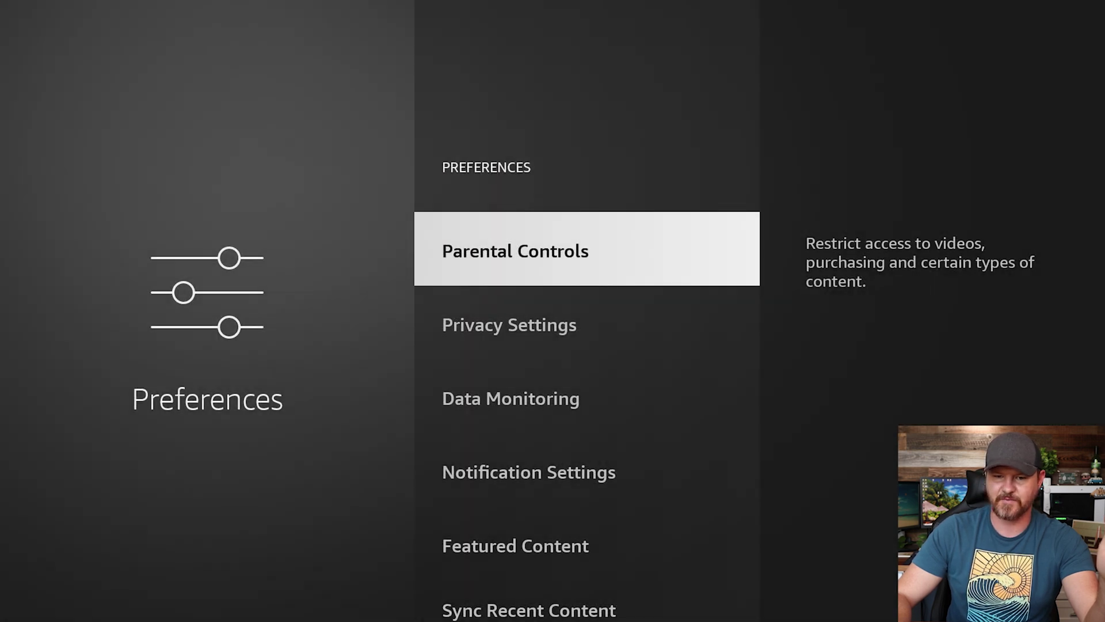
key("Down")
key("Down")
key("Down")
key("Down")
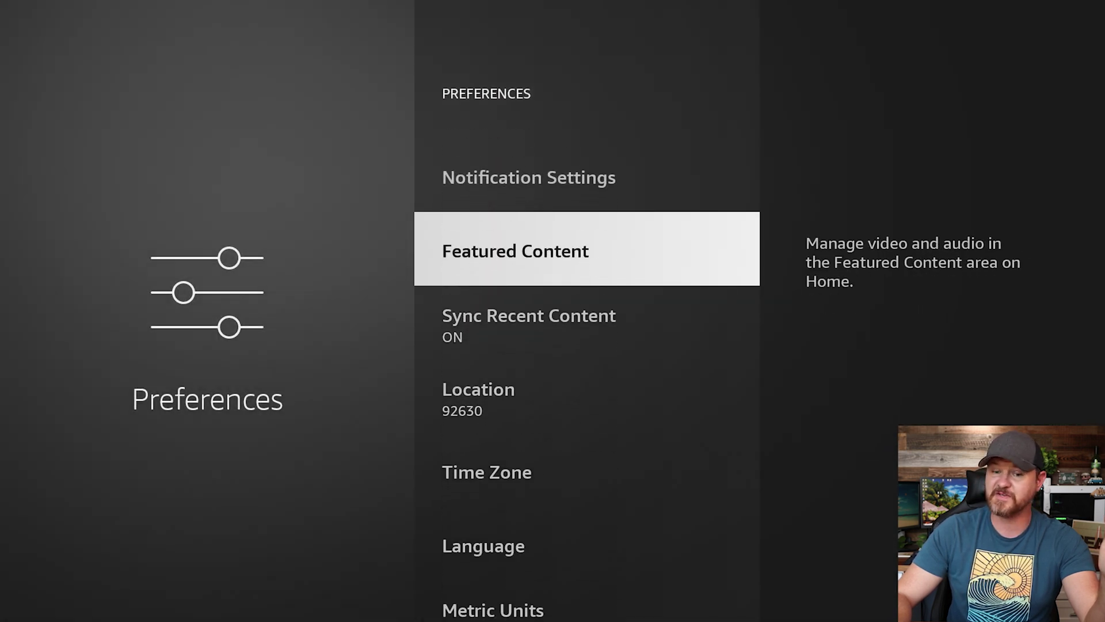
key("Return")
key("Return")
key("Down")
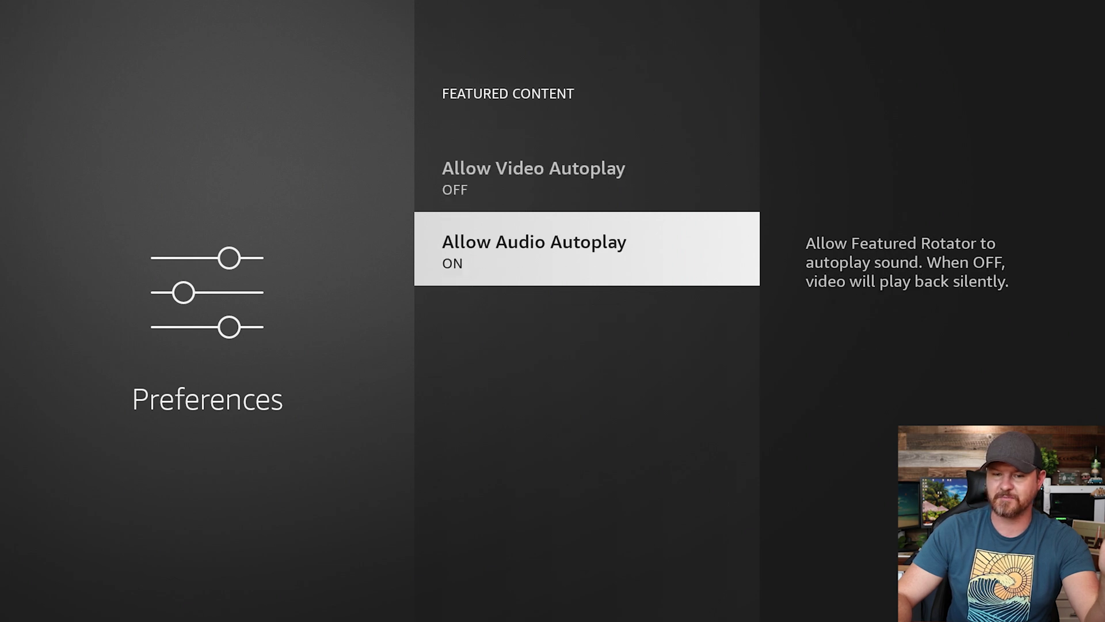
key("Return")
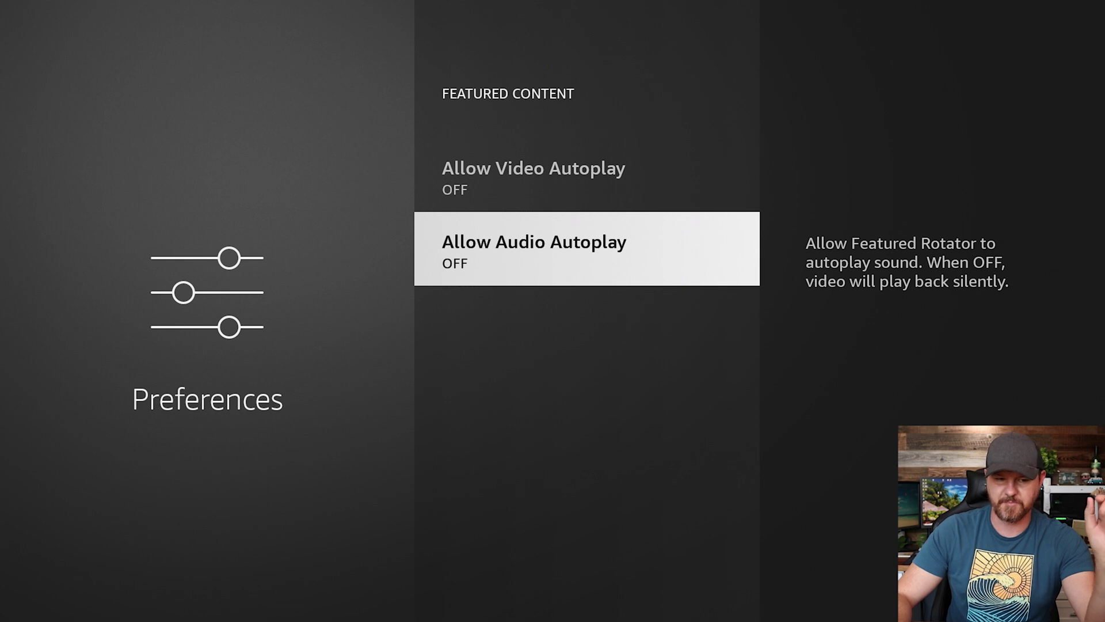
key("Escape")
key("Escape")
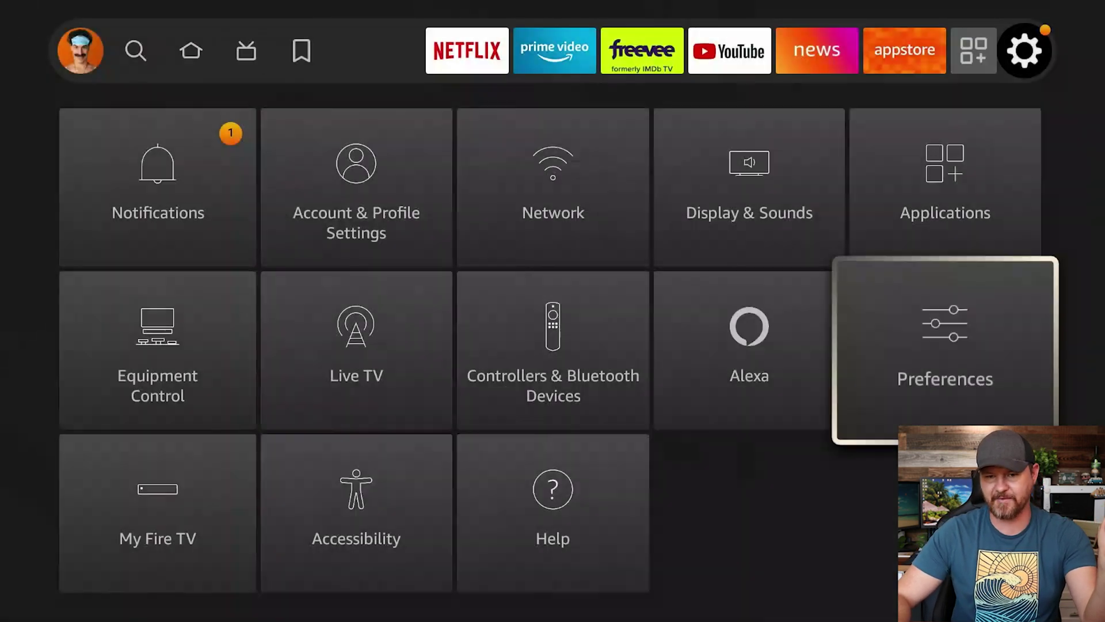
- Turn off Amazon Photos' Allow Guest Connections, cancelling the prompt so Access Amazon Photos stays enabled
key("Up")
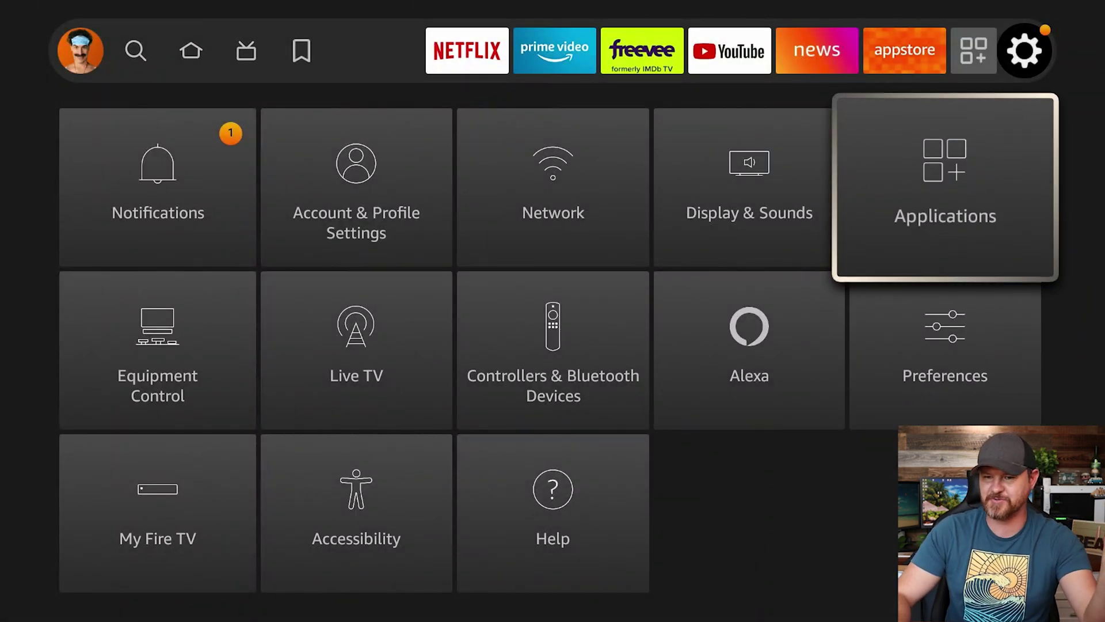
key("Return")
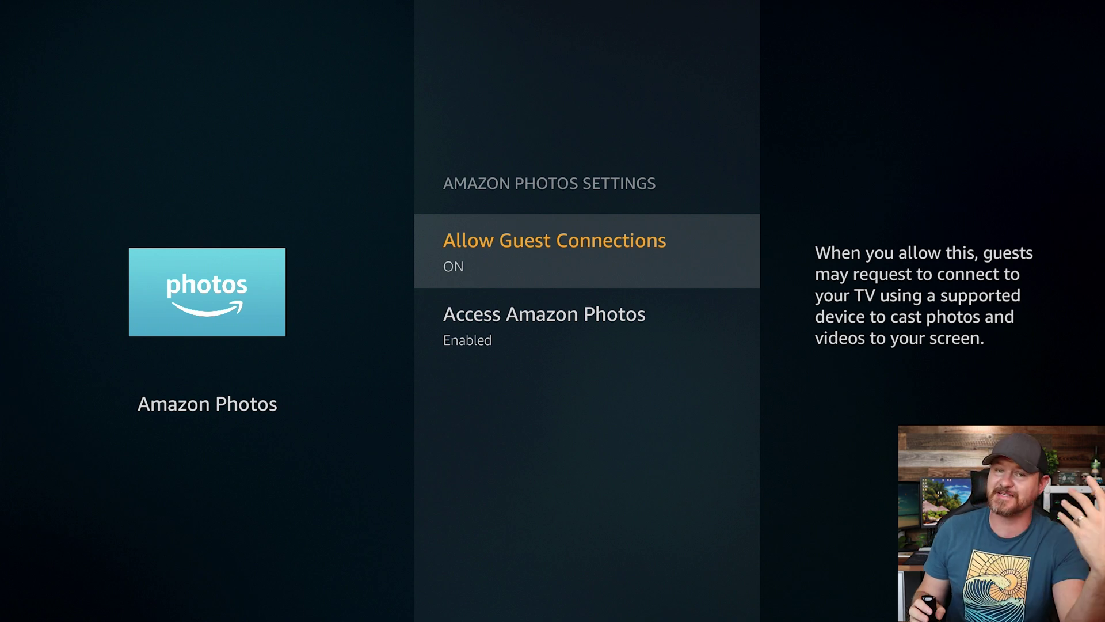
key("Return")
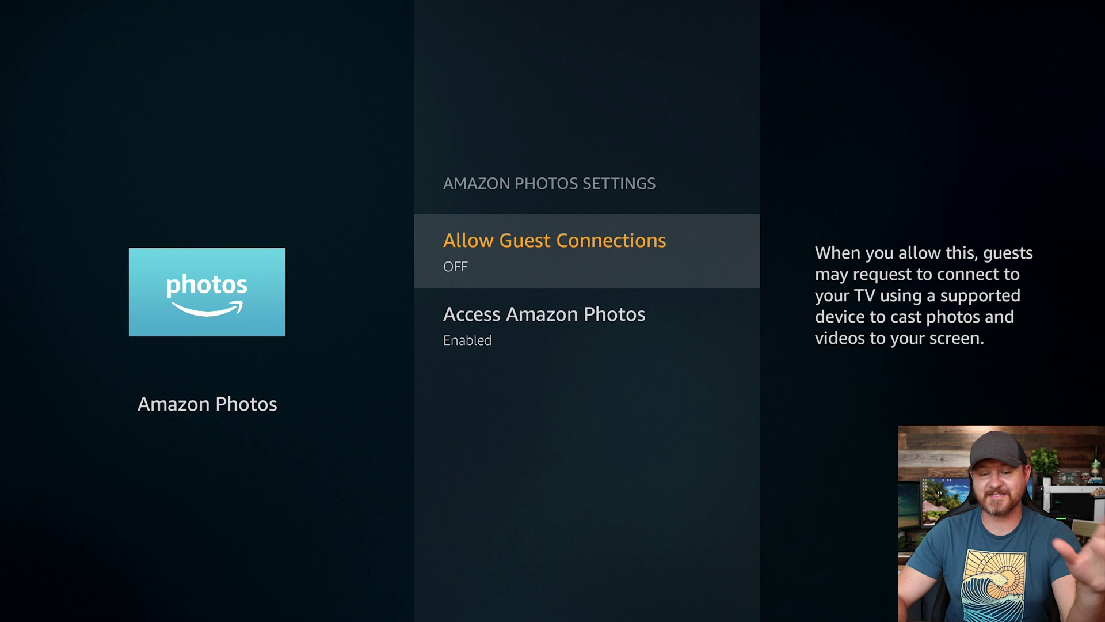
key("Down")
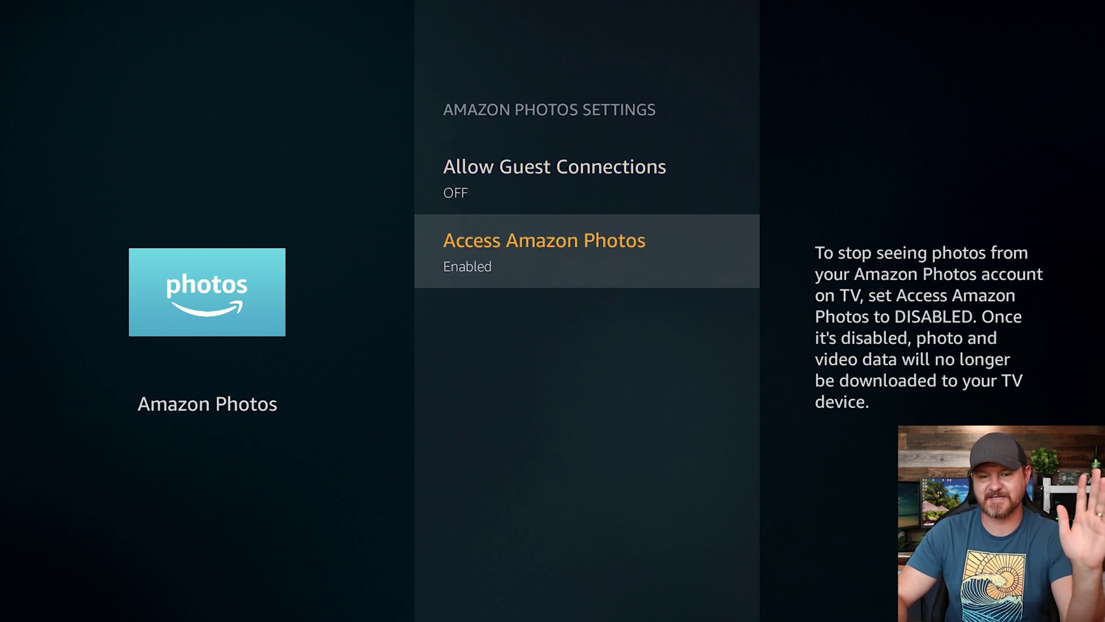
key("Return")
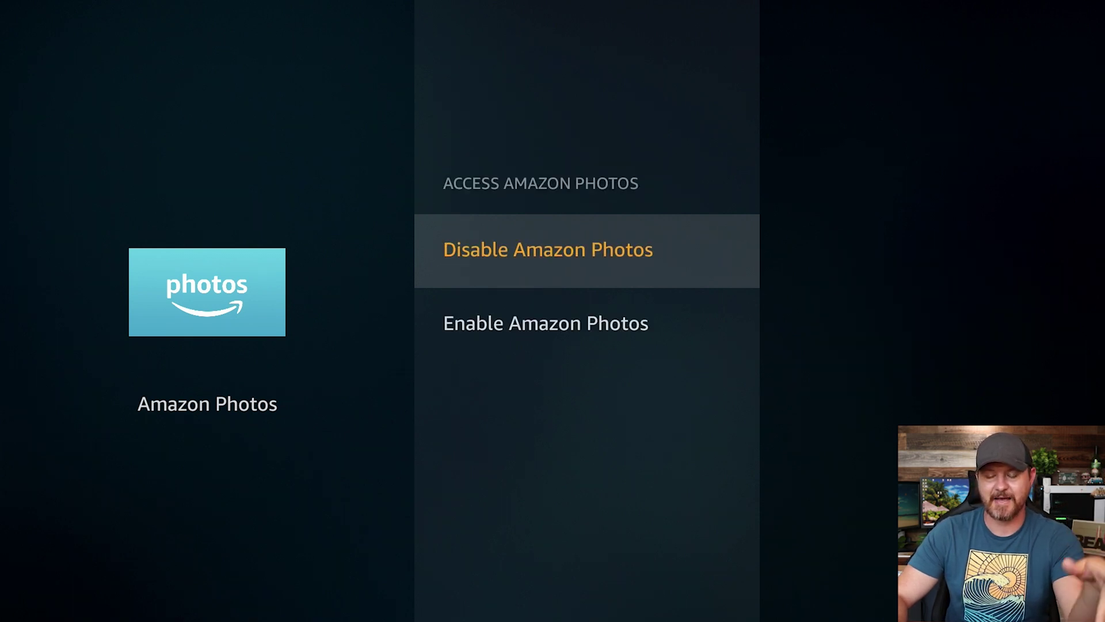
key("Return")
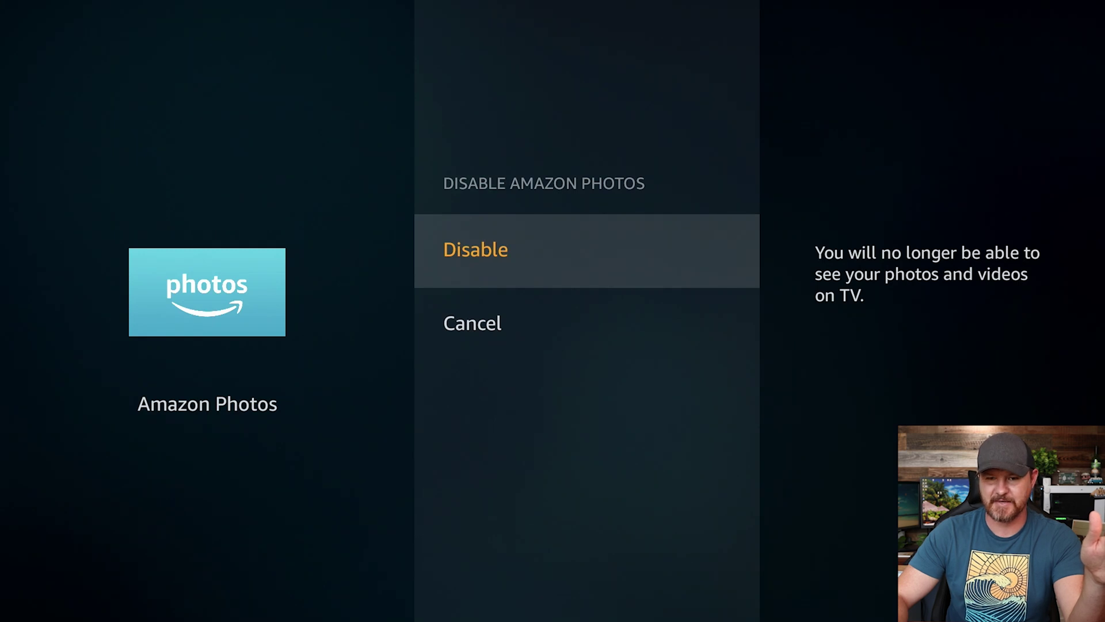
key("Down")
key("Up")
key("Escape")
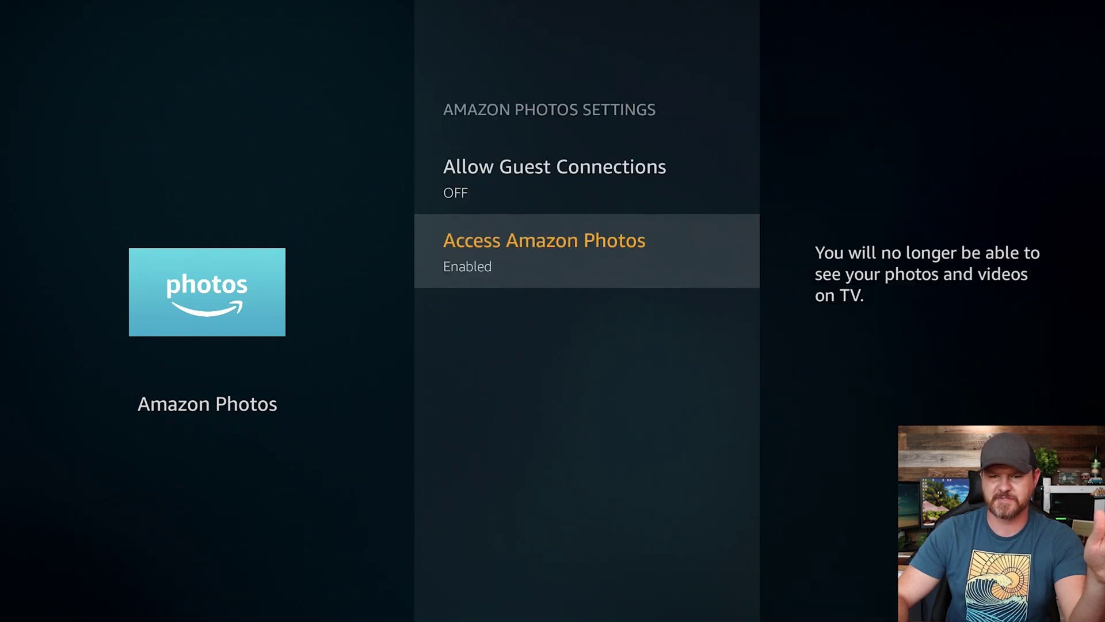
key("Escape")
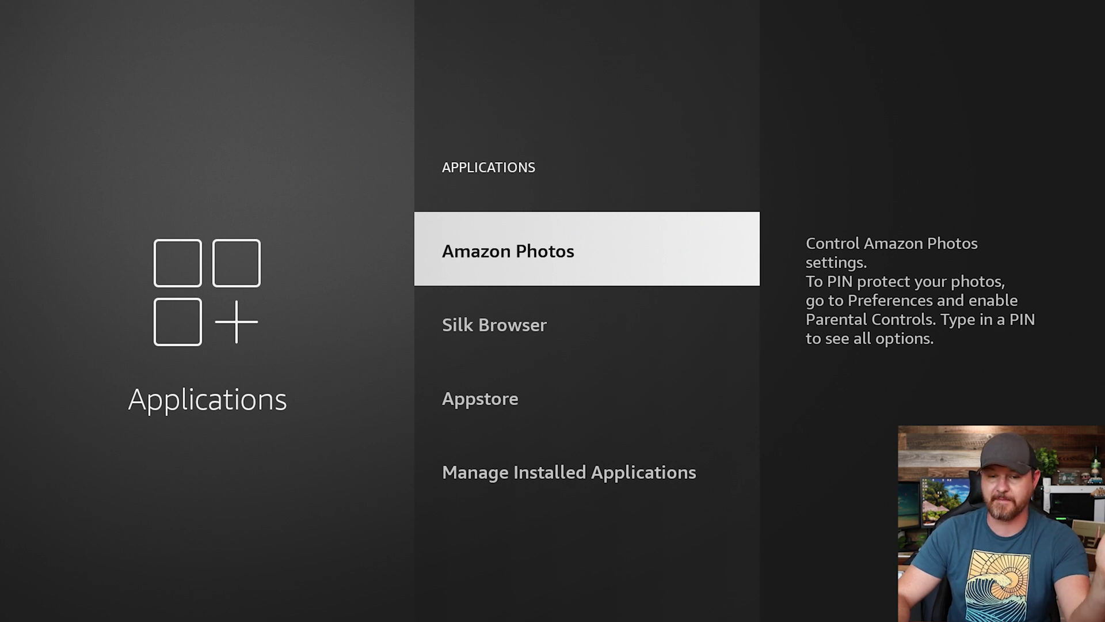
- Turn off Appstore Automatic Updates, In-App Purchases and Notifications, then return to the main settings
key("Down")
key("Down")
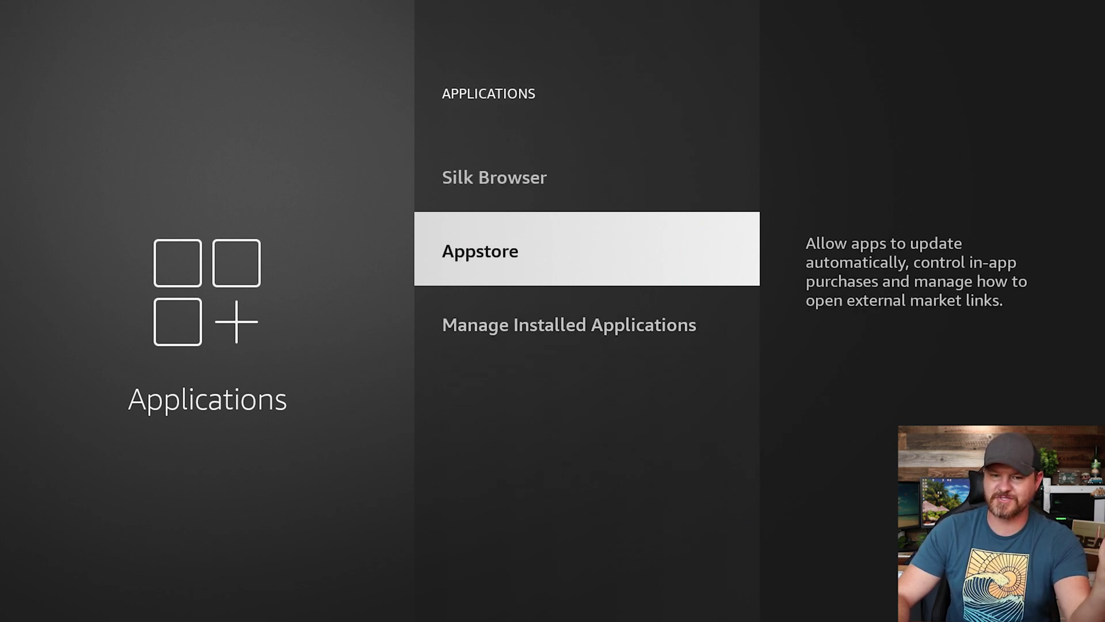
key("Return")
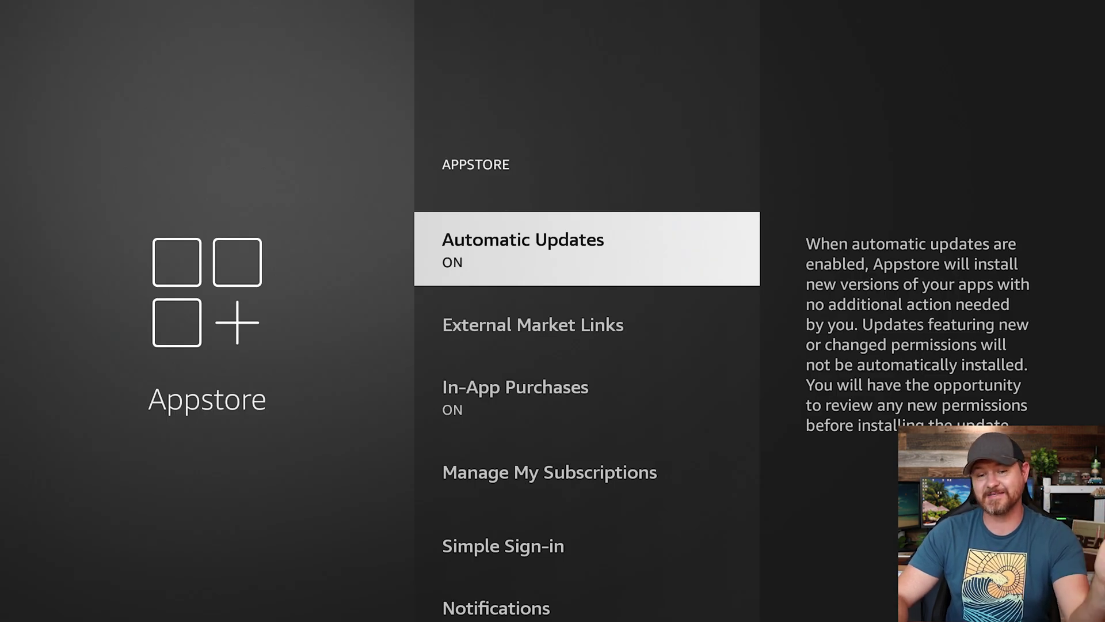
key("Return")
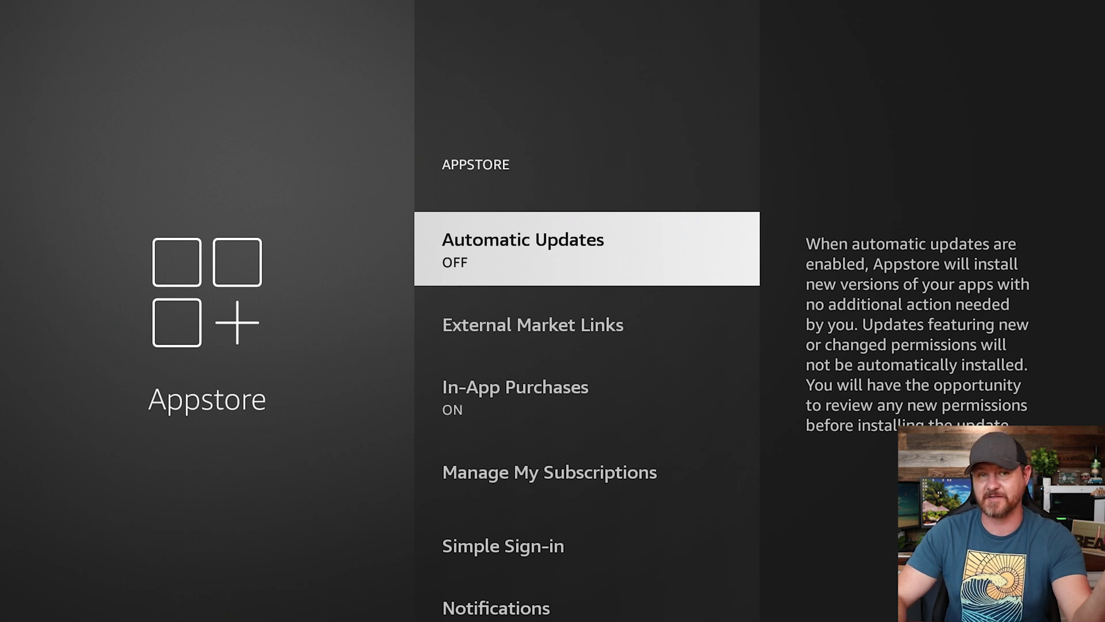
key("Down")
key("Down")
key("Return")
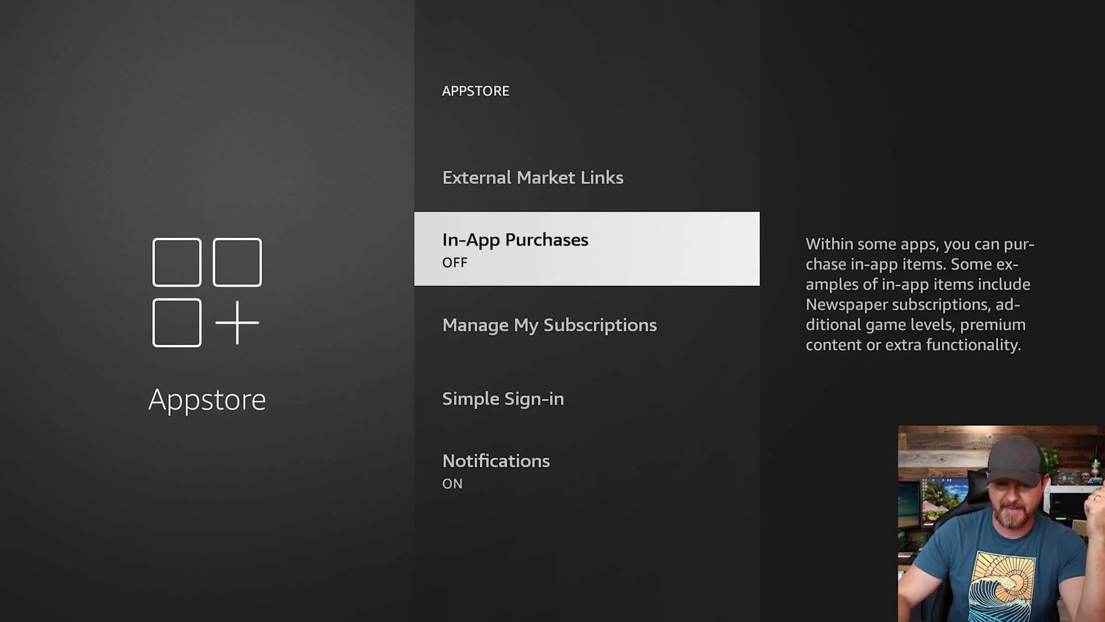
key("Down")
key("Down")
key("Down")
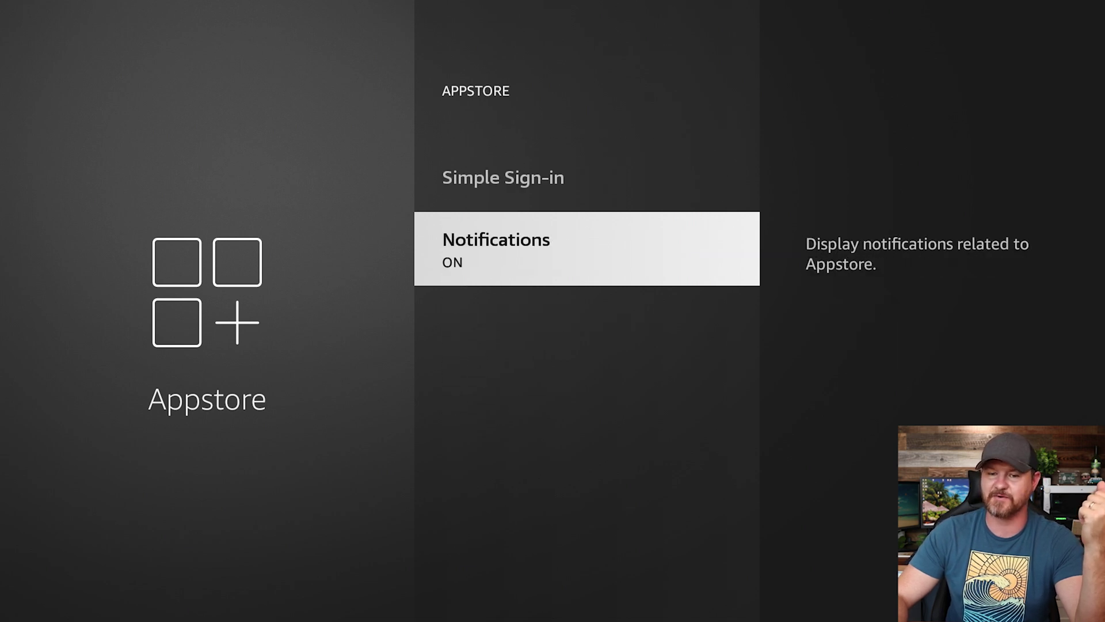
key("Return")
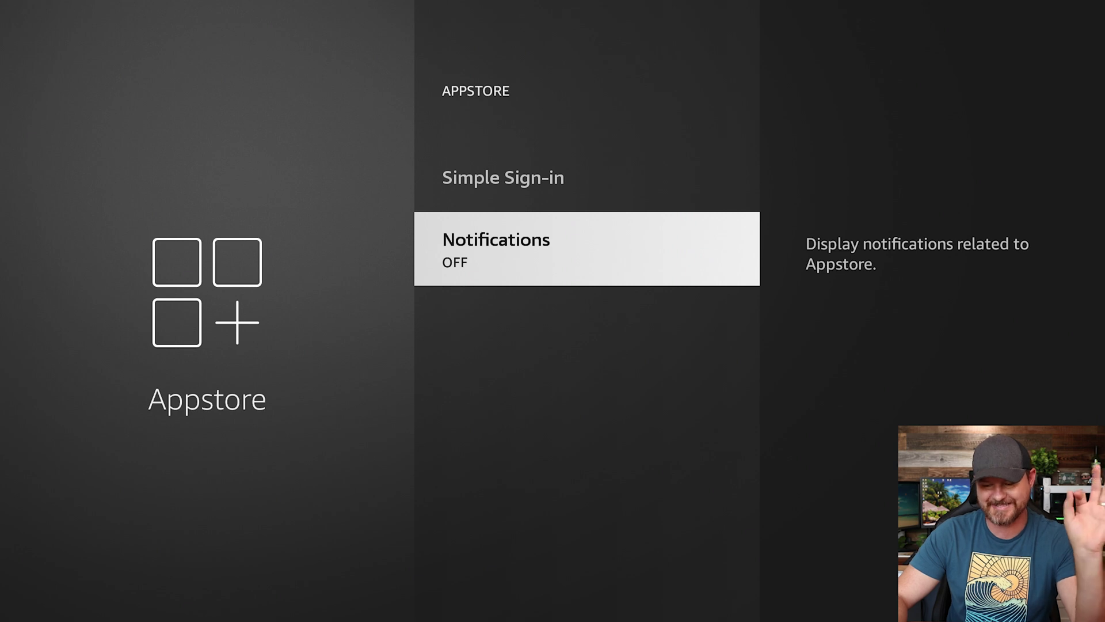
key("Escape")
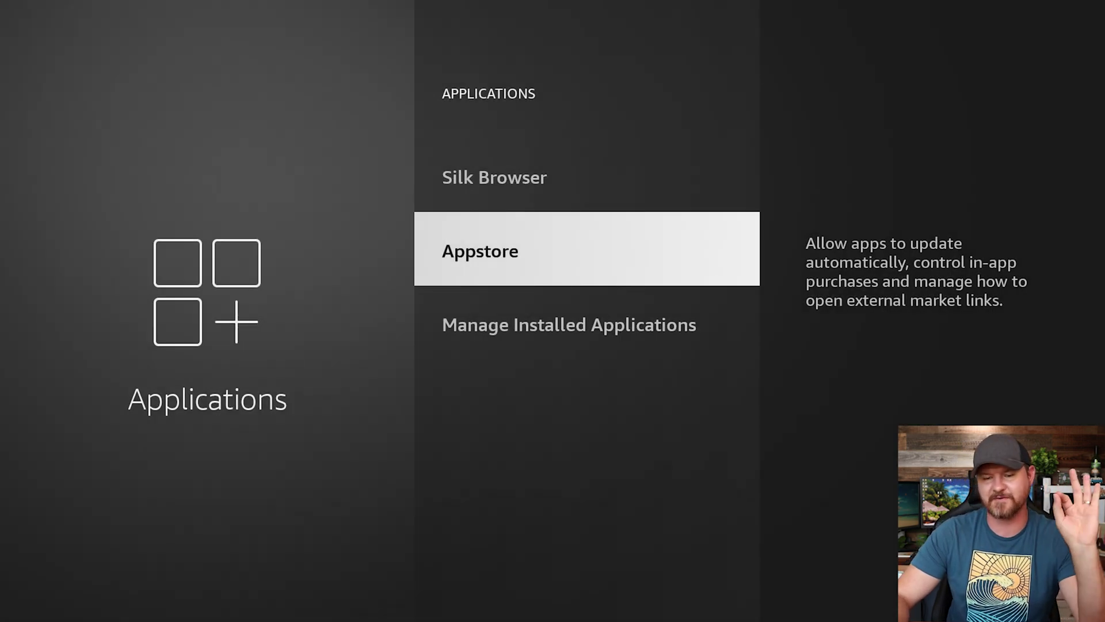
key("Escape")
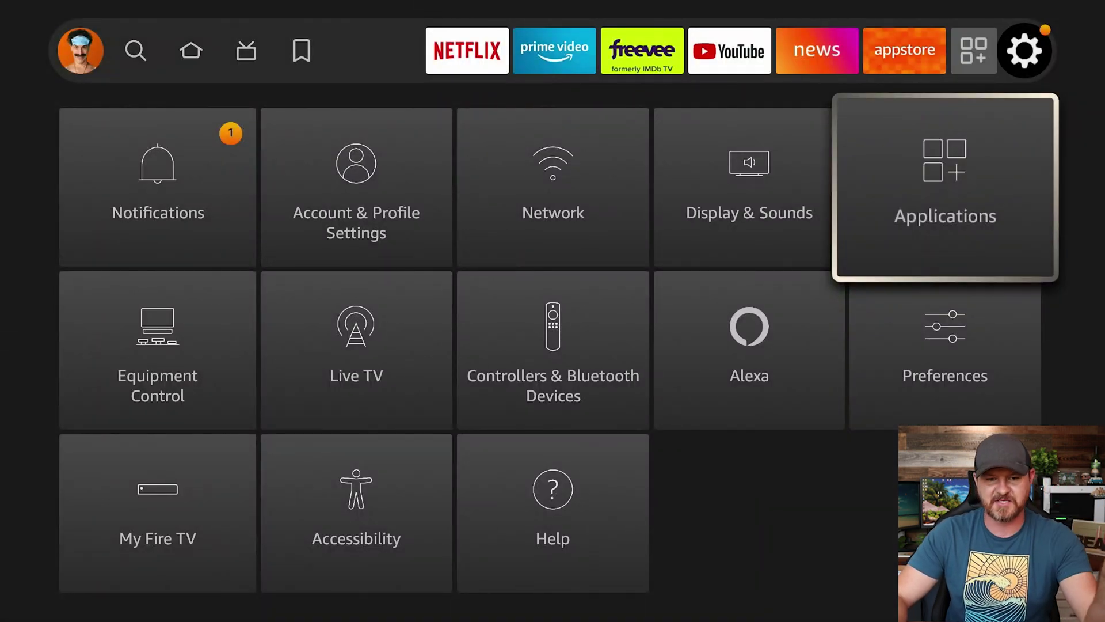